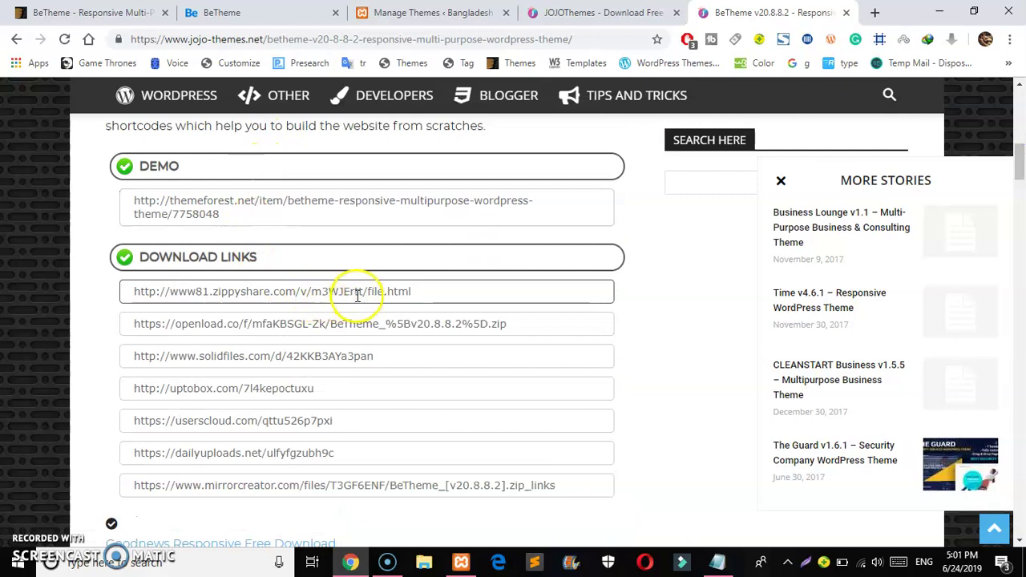
Open the page's zippyshare download link in a new tab and start downloading BeTheme_[v20.8.8.2].zip
{"action": "left_click", "coordinate": [429, 293]}
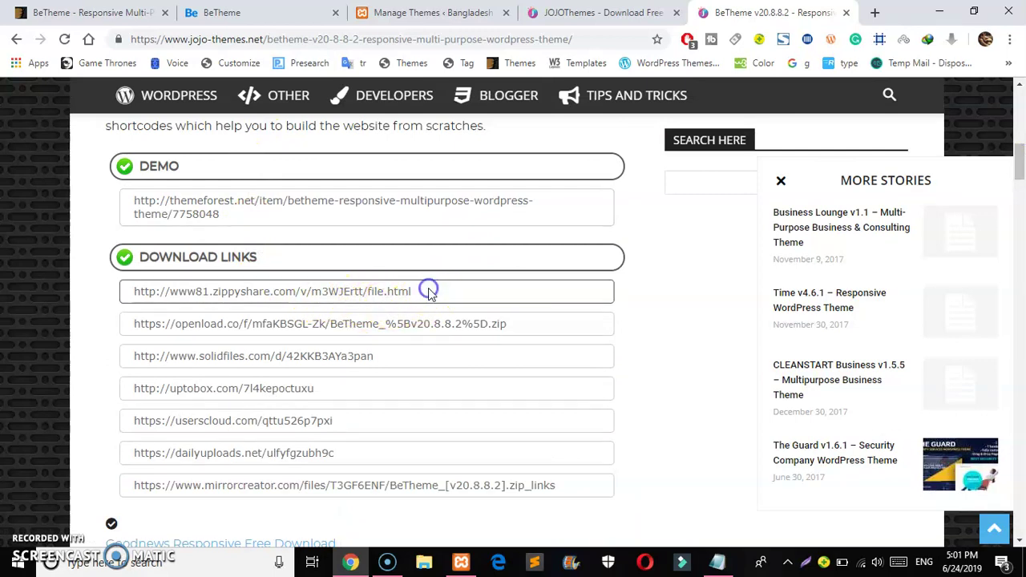
{"action": "left_click_drag", "start_coordinate": [411, 291], "coordinate": [138, 287]}
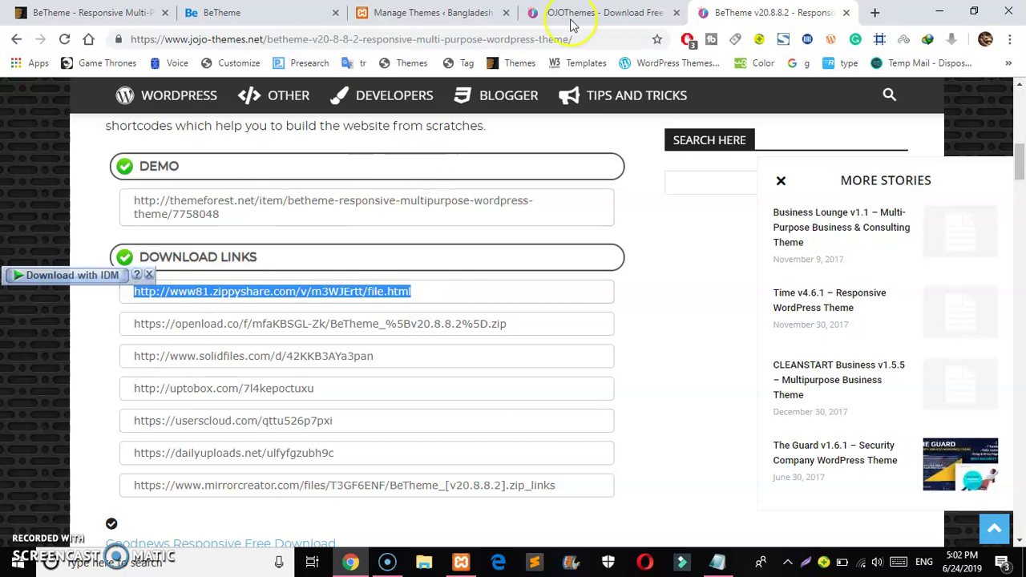
{"action": "left_click", "coordinate": [876, 14]}
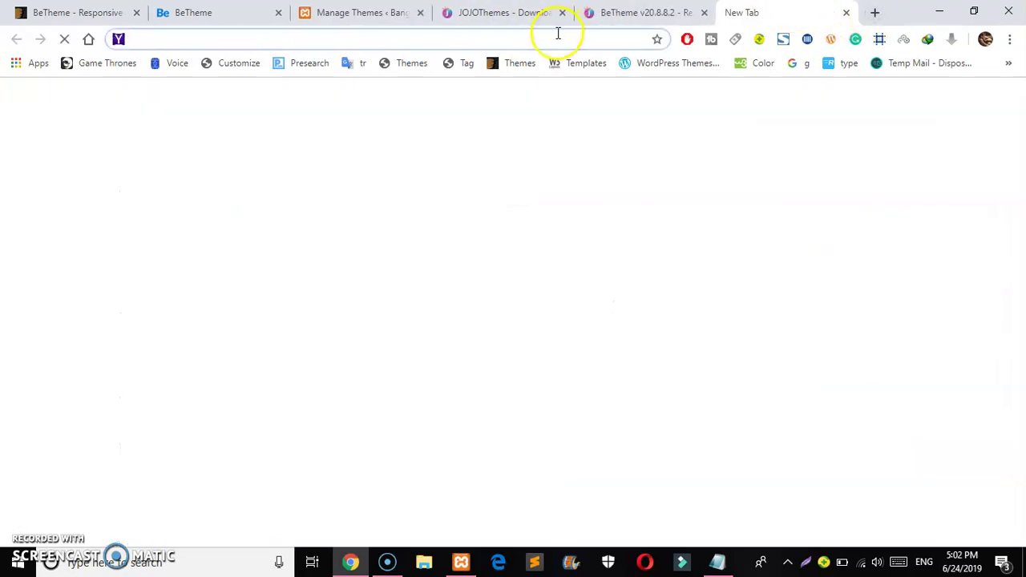
{"action": "type", "text": "http://www81.zippyshare.com/v/m3WJErtt/file.html"}
{"action": "key", "text": "Return"}
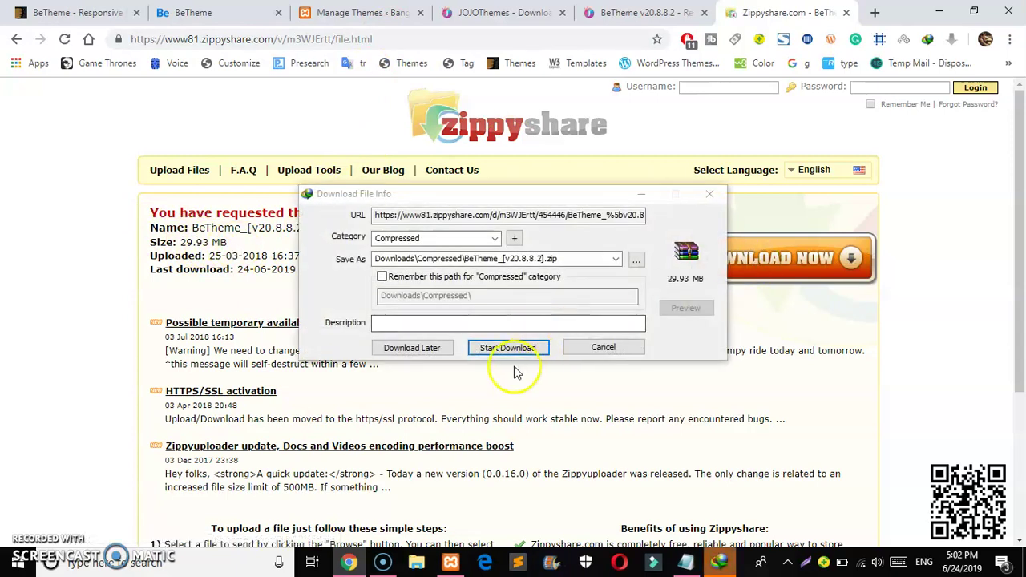
{"action": "left_click", "coordinate": [508, 348]}
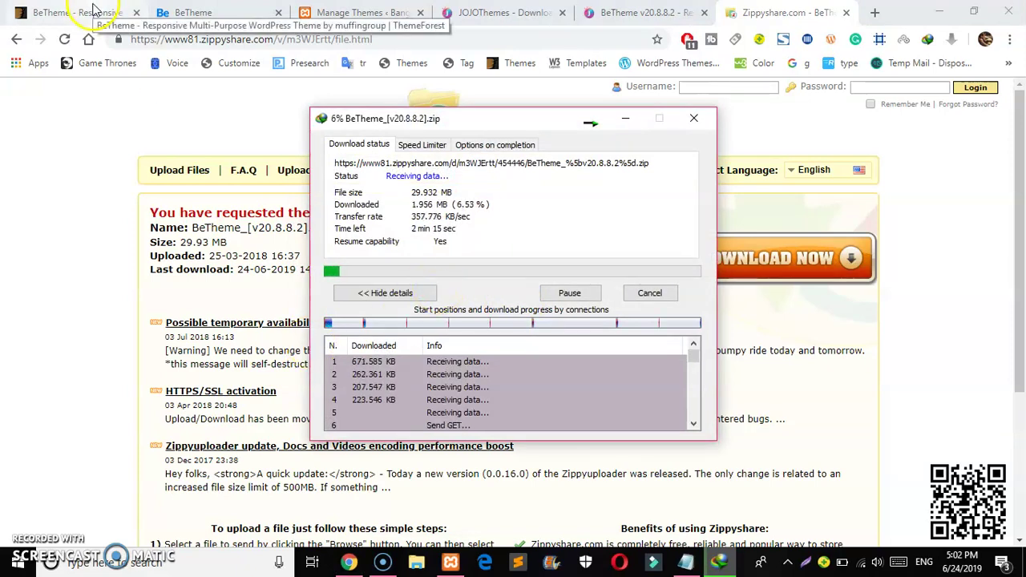
Look over the installed themes on the local WordPress site's Manage Themes page
{"action": "left_click", "coordinate": [329, 13]}
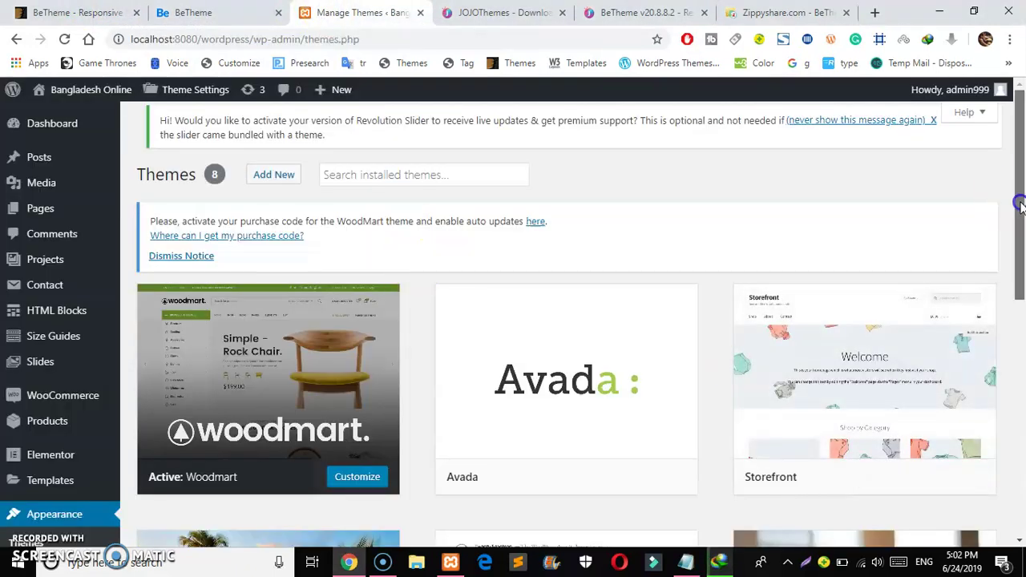
{"action": "scroll", "coordinate": [1019, 201], "scroll_direction": "down", "scroll_amount": 1}
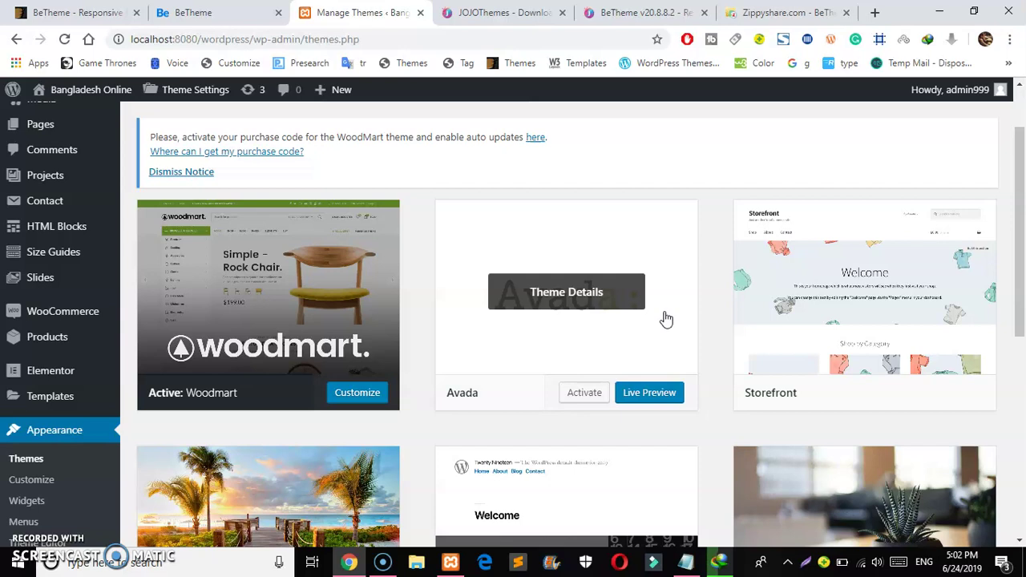
{"action": "left_click", "coordinate": [415, 565]}
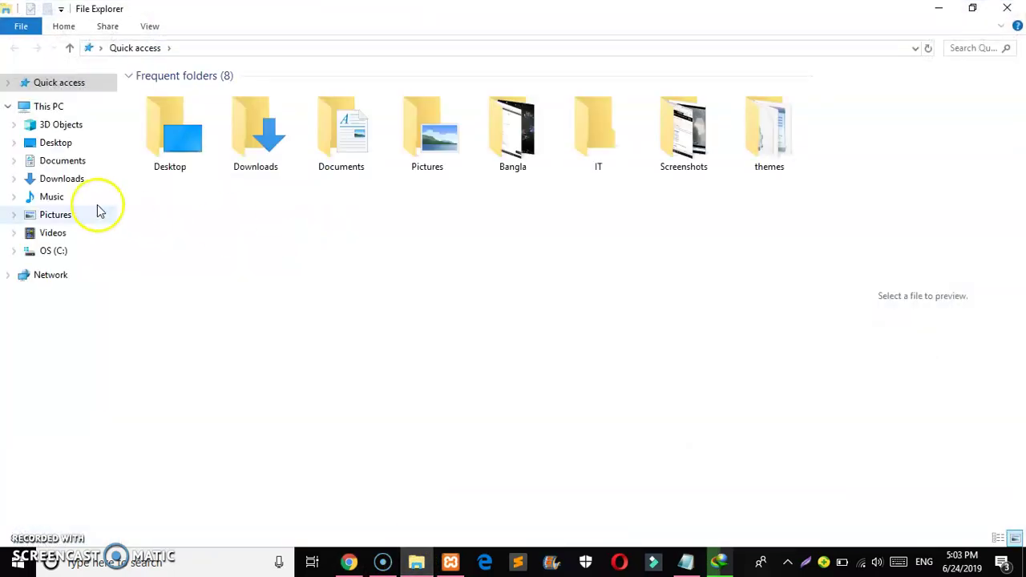
{"action": "left_click", "coordinate": [1007, 8]}
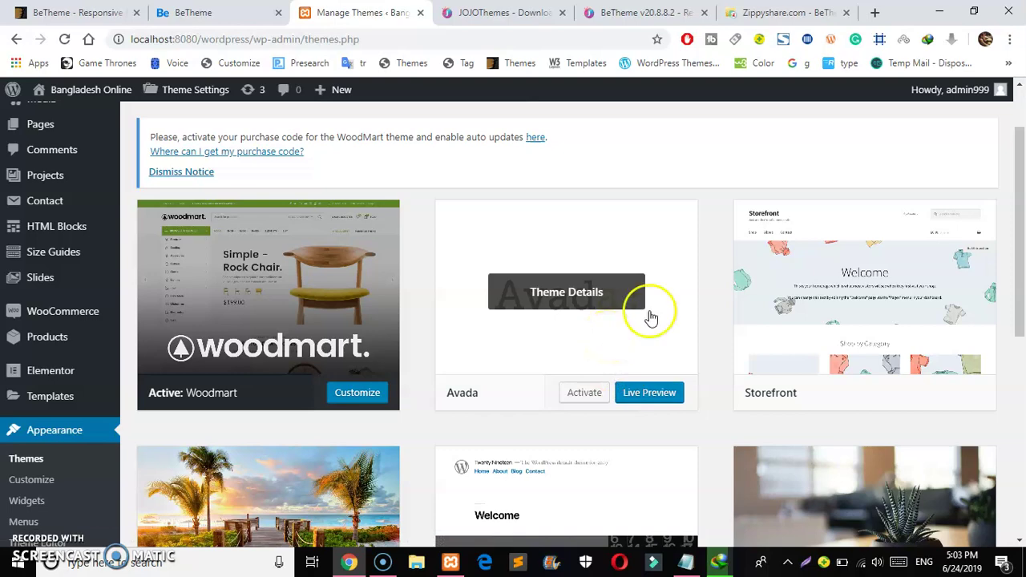
{"action": "mouse_move", "coordinate": [1023, 169]}
{"action": "left_mouse_down"}
{"action": "mouse_move", "coordinate": [1023, 316]}
{"action": "mouse_move", "coordinate": [1008, 155]}
{"action": "mouse_move", "coordinate": [1023, 171]}
{"action": "left_mouse_up"}
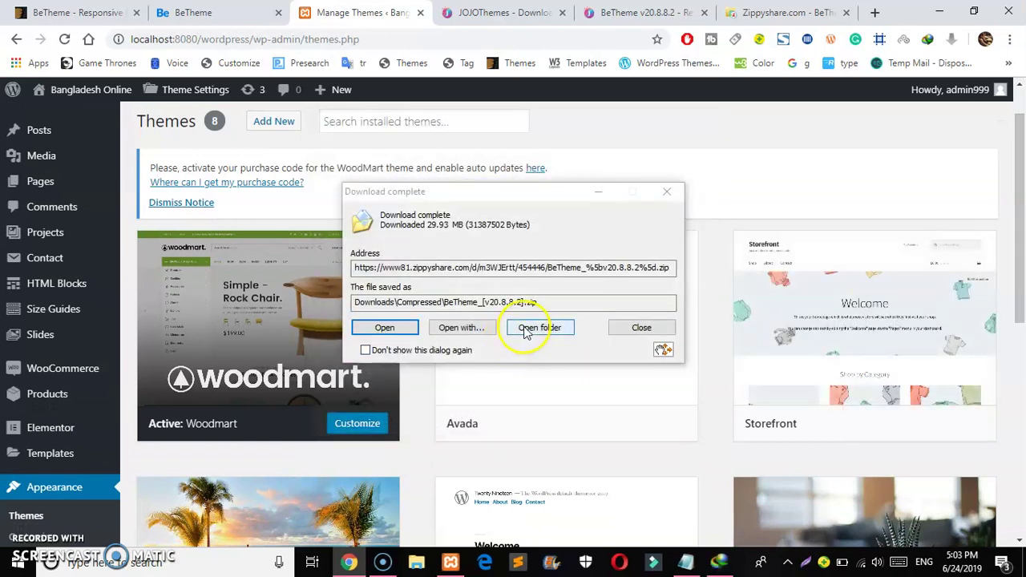
Open the finished download's folder and copy BeTheme_[v20.8.8.2].zip
{"action": "left_click", "coordinate": [527, 331]}
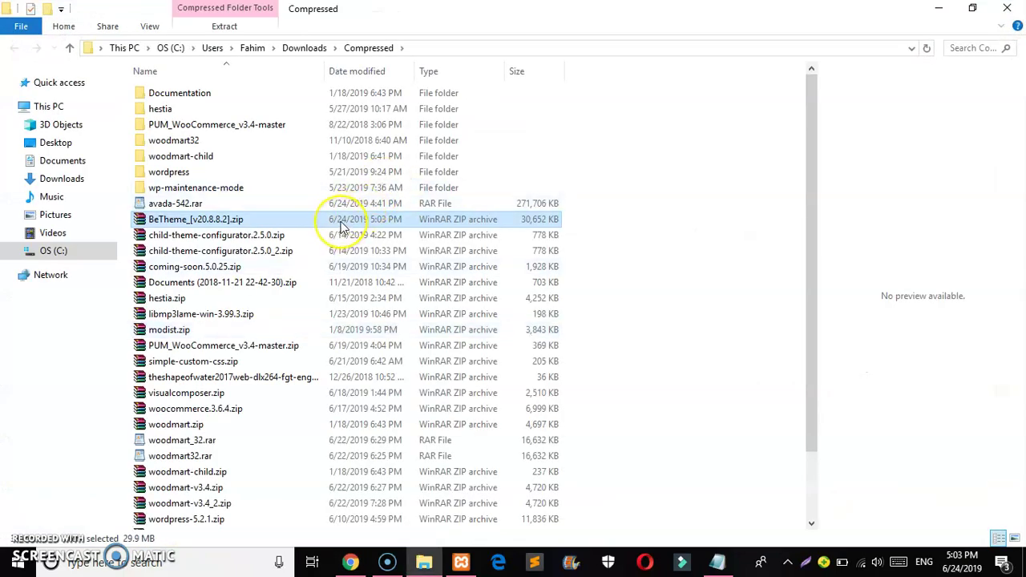
{"action": "left_click", "coordinate": [218, 225]}
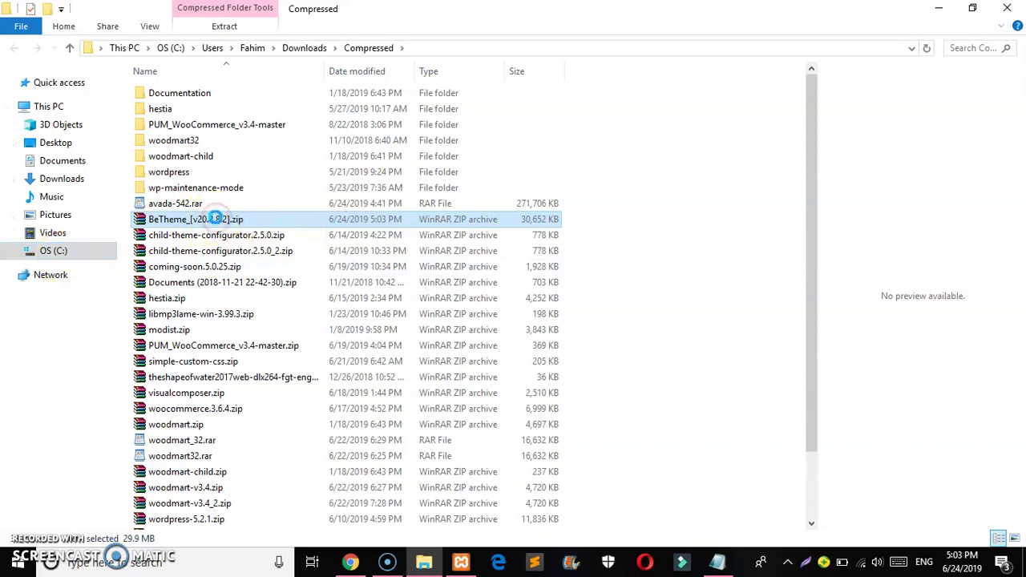
{"action": "right_click", "coordinate": [216, 222]}
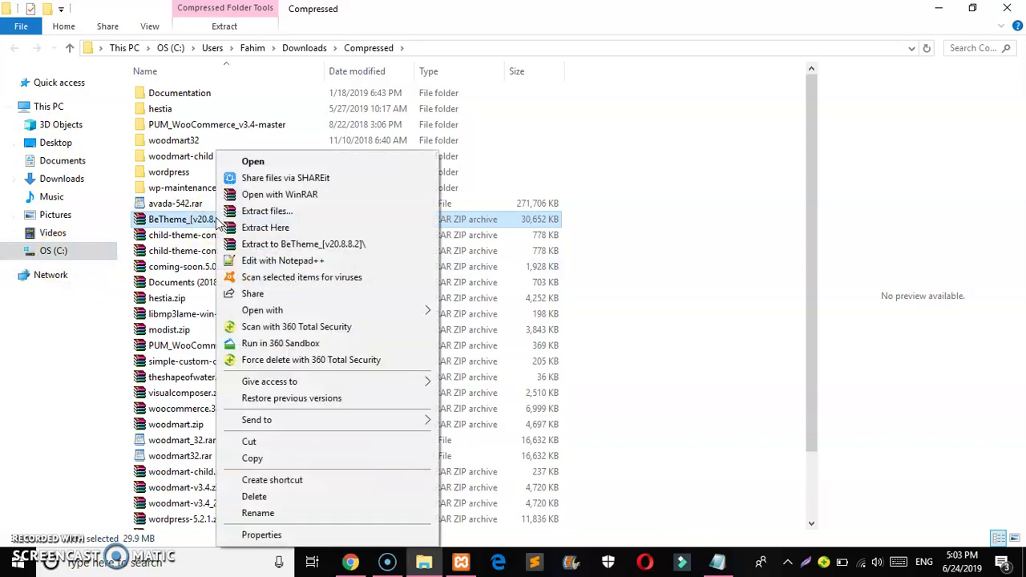
{"action": "left_click", "coordinate": [268, 458]}
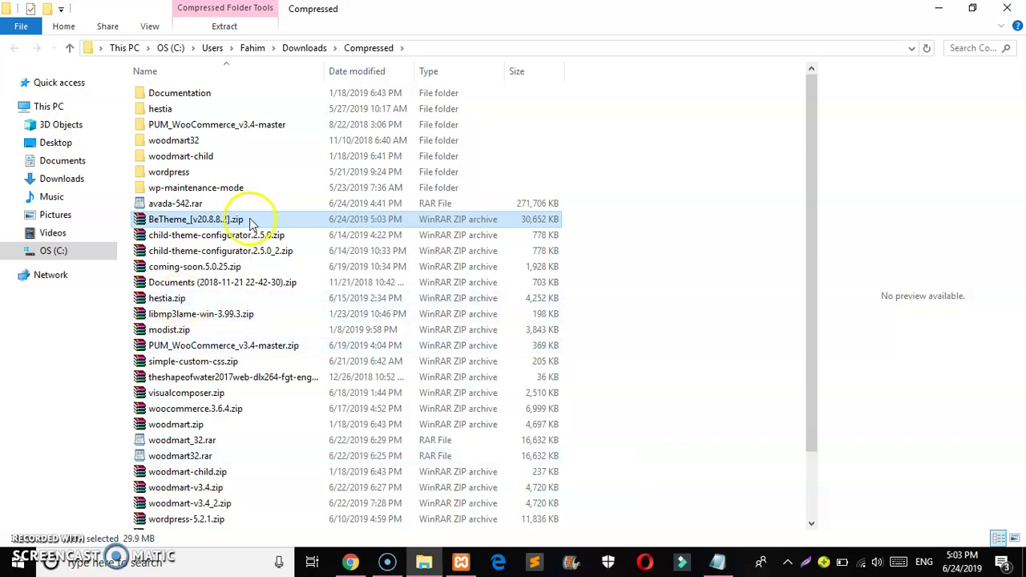
Go to the WordPress themes folder at C:\xampp\htdocs\wordpress\wp-content\themes
{"action": "left_click", "coordinate": [58, 251]}
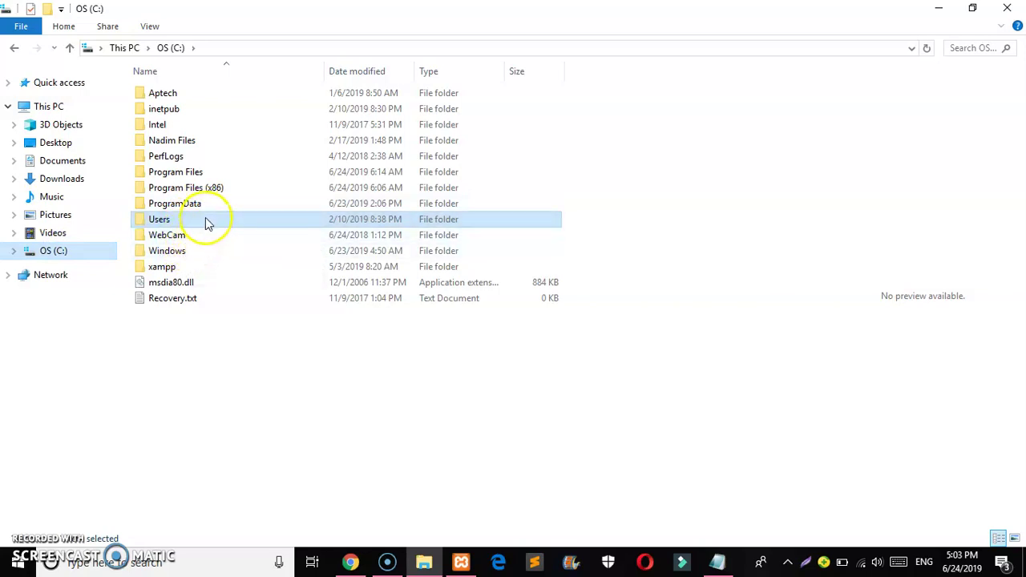
{"action": "double_click", "coordinate": [189, 271]}
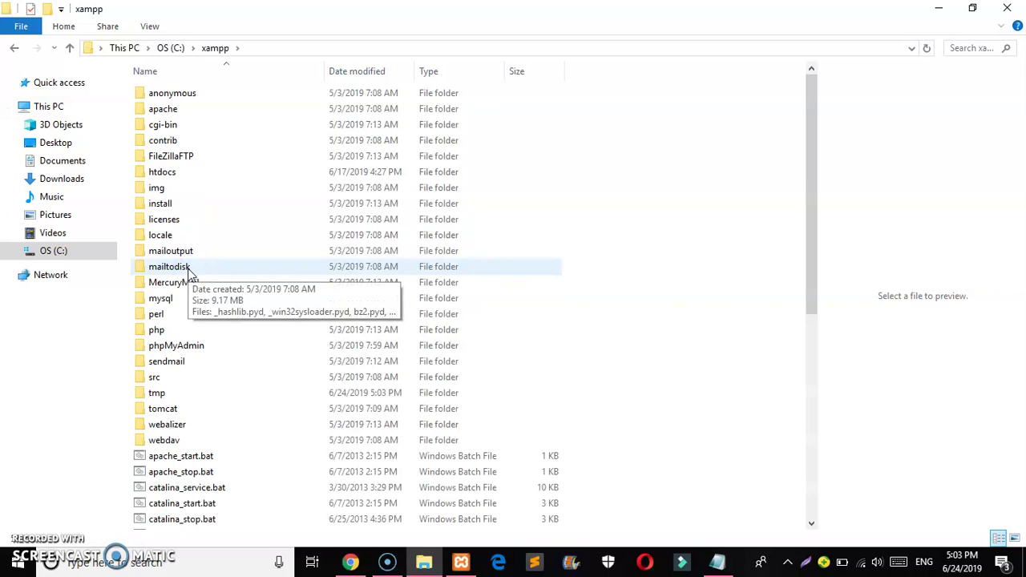
{"action": "double_click", "coordinate": [201, 172]}
{"action": "double_click", "coordinate": [201, 110]}
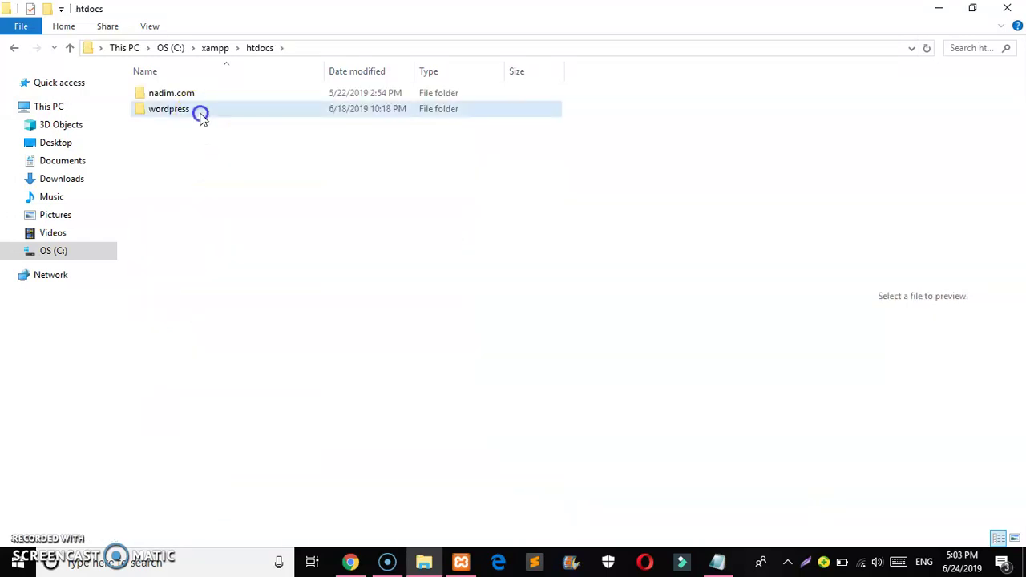
{"action": "double_click", "coordinate": [201, 109]}
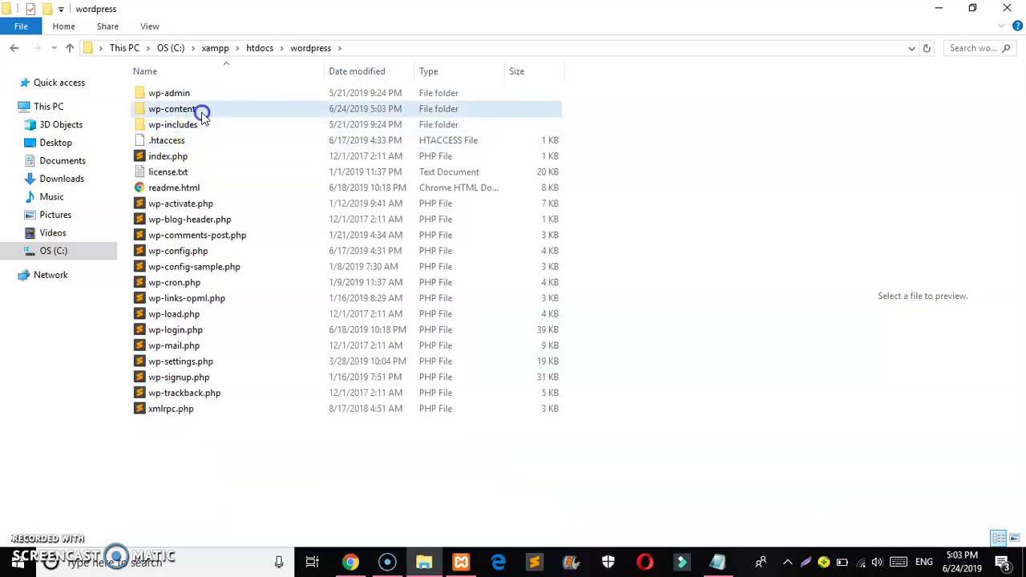
{"action": "left_click", "coordinate": [202, 117]}
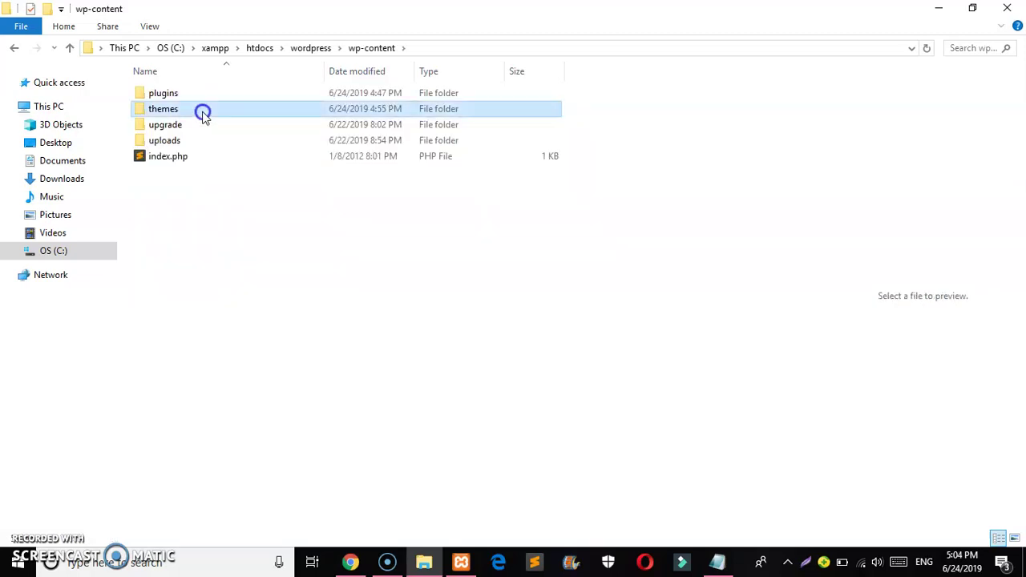
{"action": "double_click", "coordinate": [203, 117]}
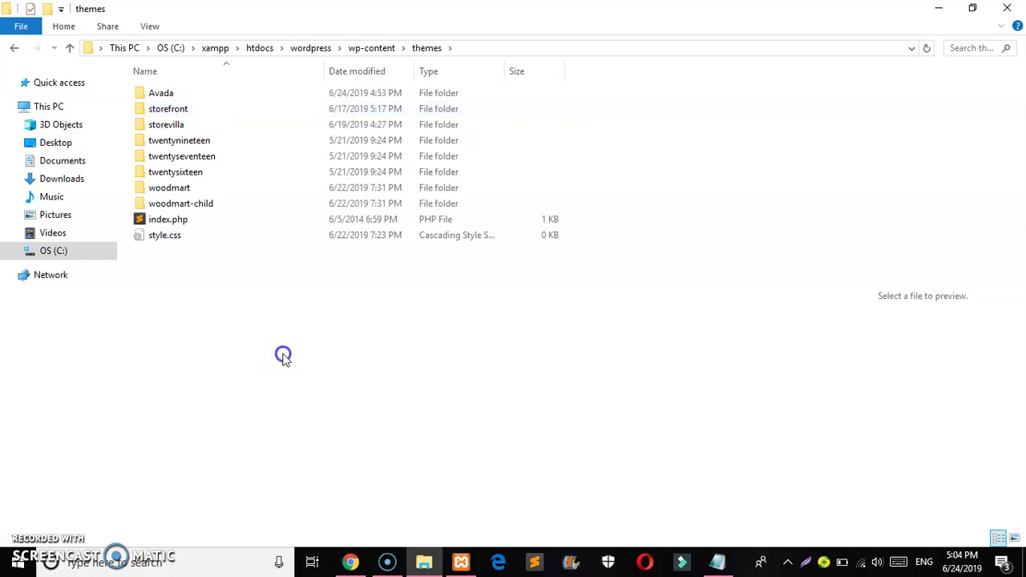
Paste BeTheme_[v20.8.8.2].zip into the themes folder and extract its contents there
{"action": "key", "text": "ctrl+v"}
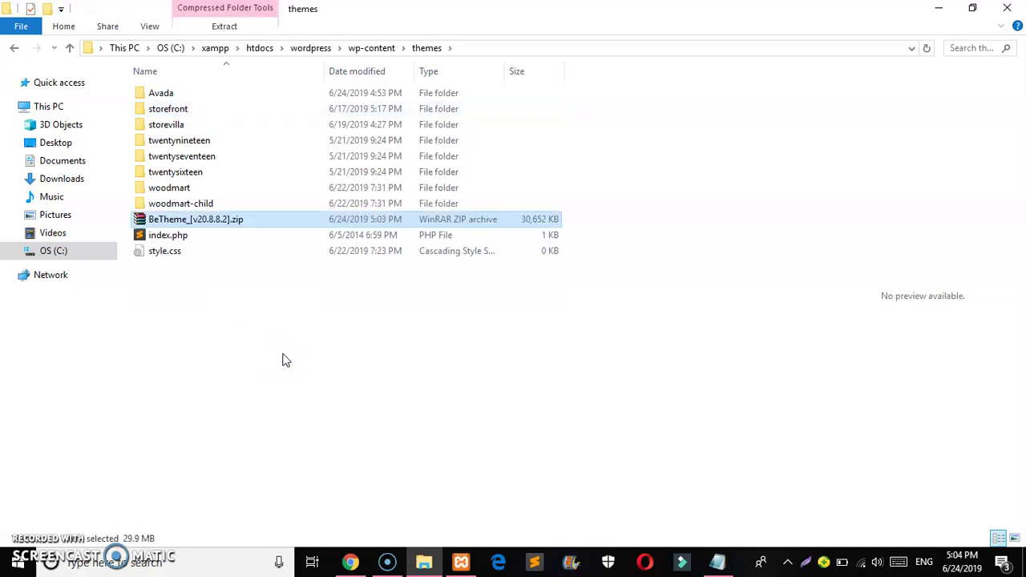
{"action": "right_click", "coordinate": [264, 220]}
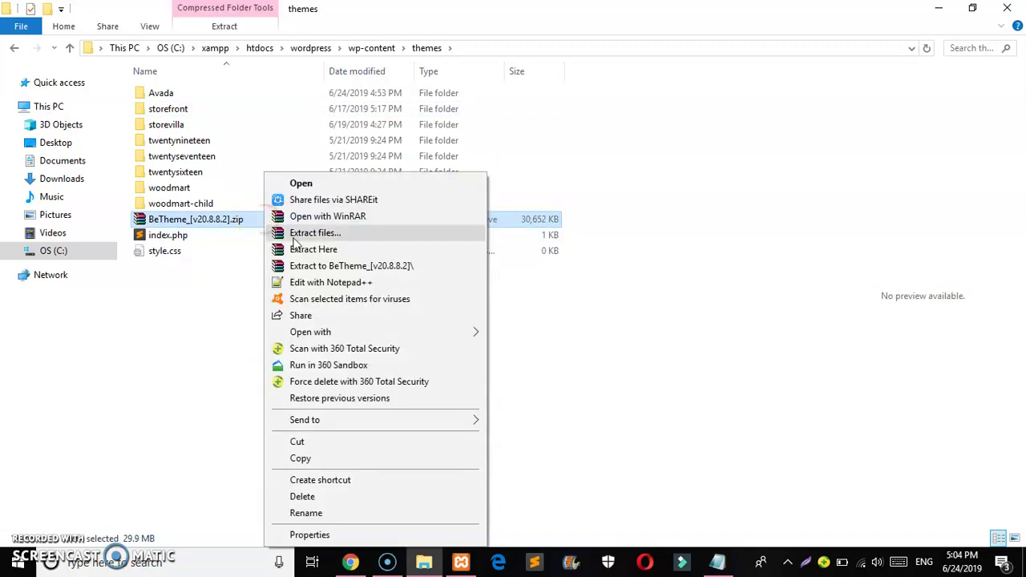
{"action": "left_click", "coordinate": [301, 250]}
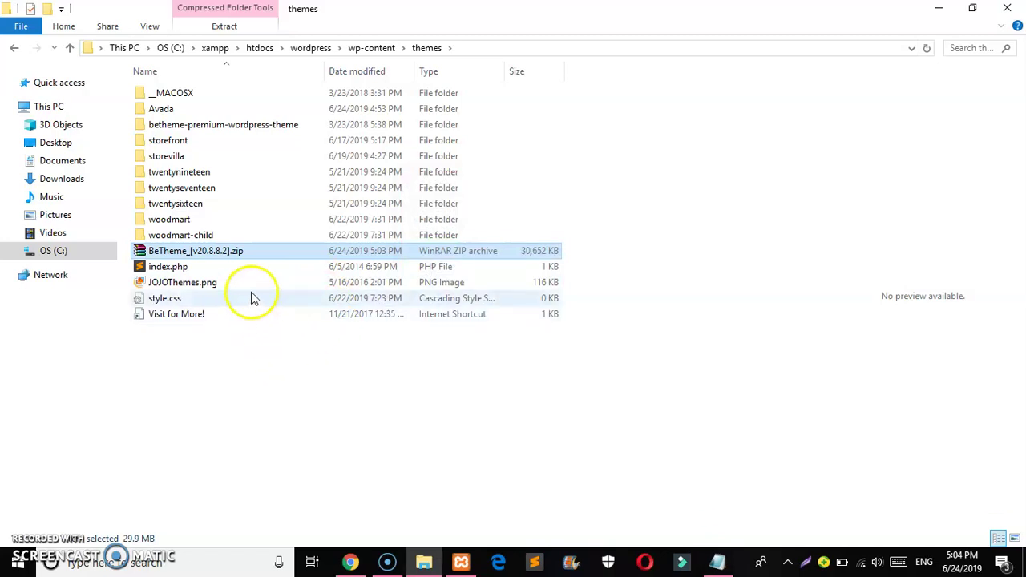
Open the betheme-premium-wordpress-theme folder and examine its documentation, Licensing and slider-revolution-demo subfolders
{"action": "double_click", "coordinate": [223, 126]}
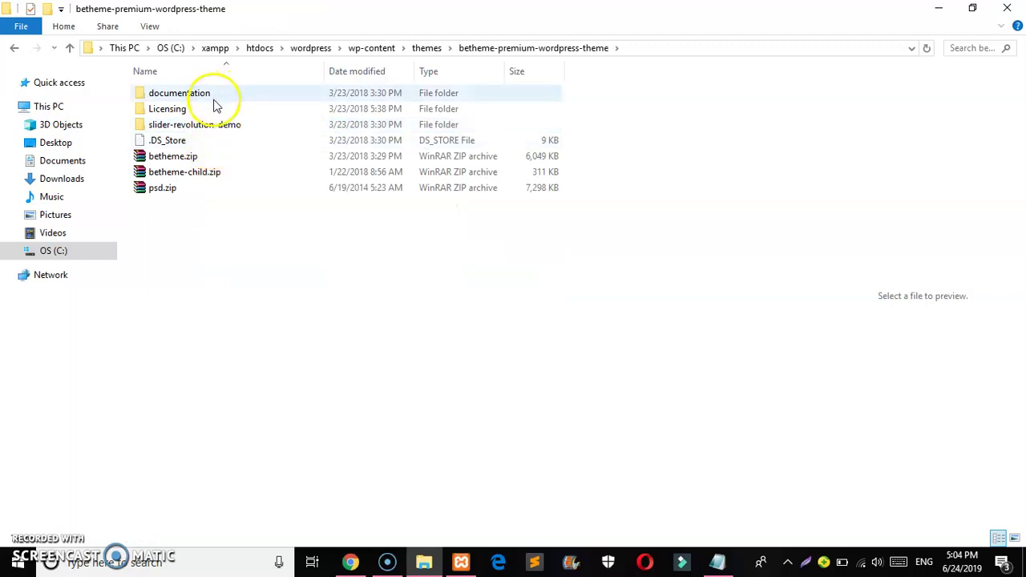
{"action": "double_click", "coordinate": [213, 96]}
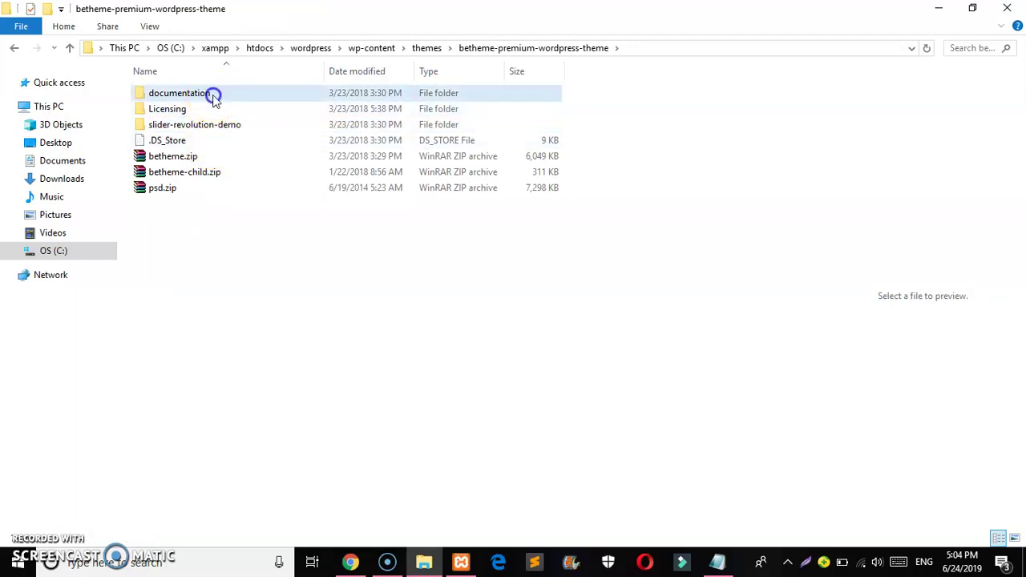
{"action": "left_click", "coordinate": [14, 49]}
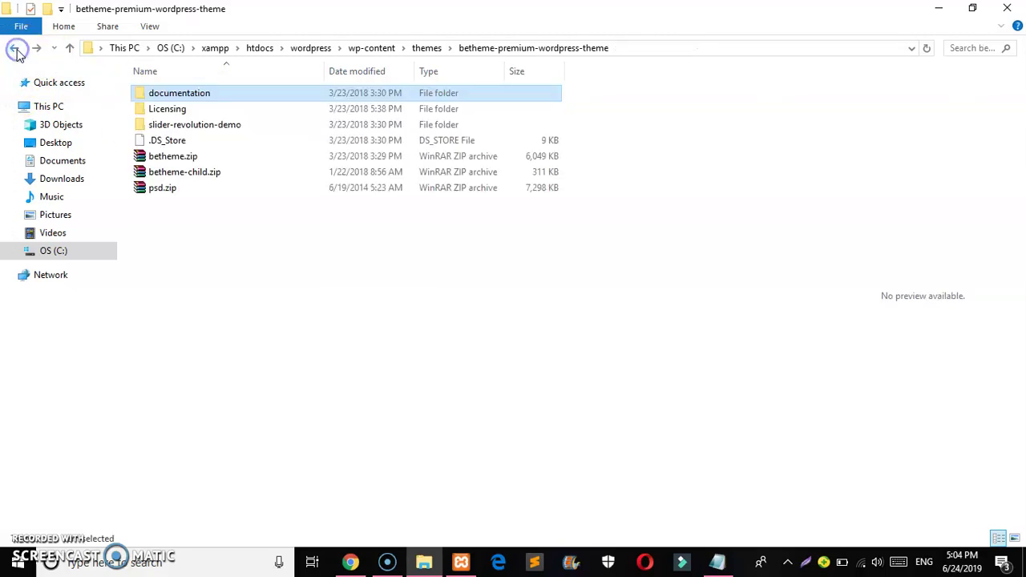
{"action": "double_click", "coordinate": [155, 113]}
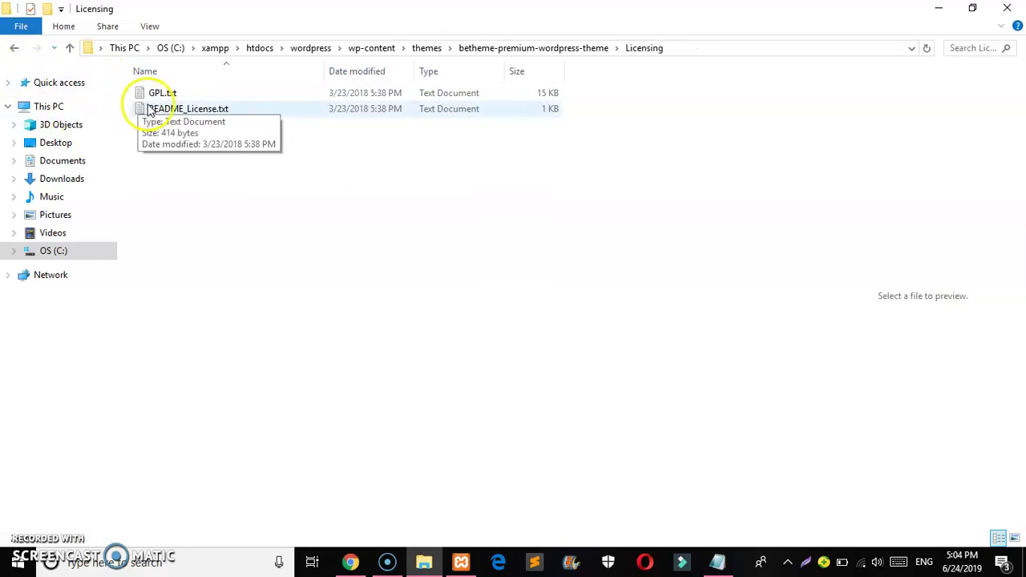
{"action": "left_click", "coordinate": [127, 108]}
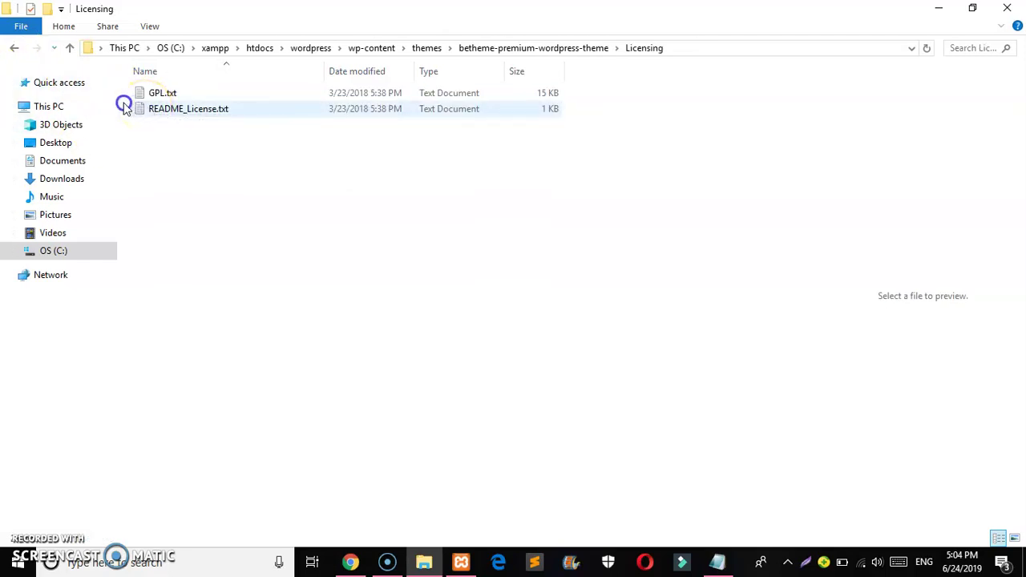
{"action": "left_click", "coordinate": [14, 48]}
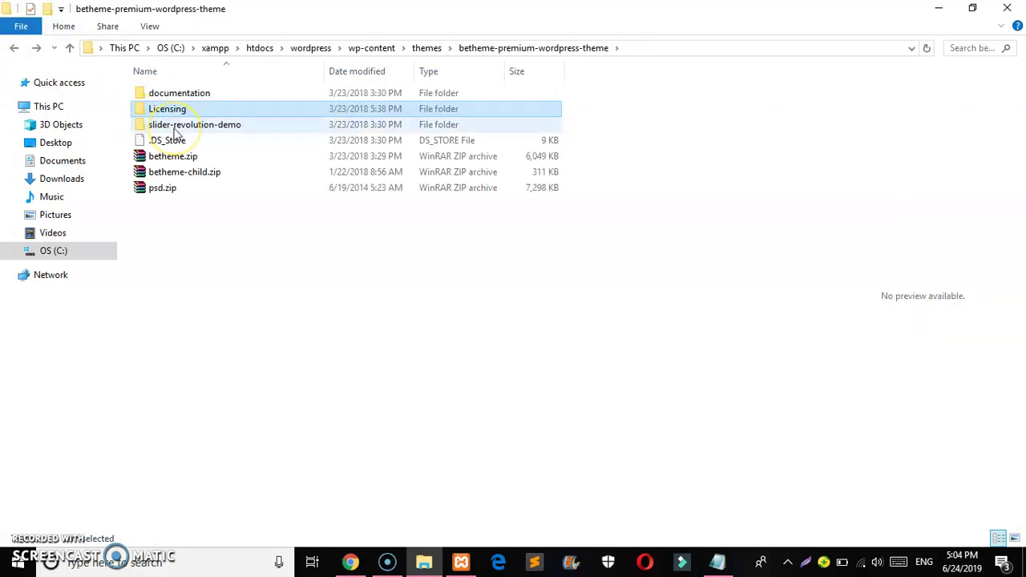
{"action": "double_click", "coordinate": [175, 126]}
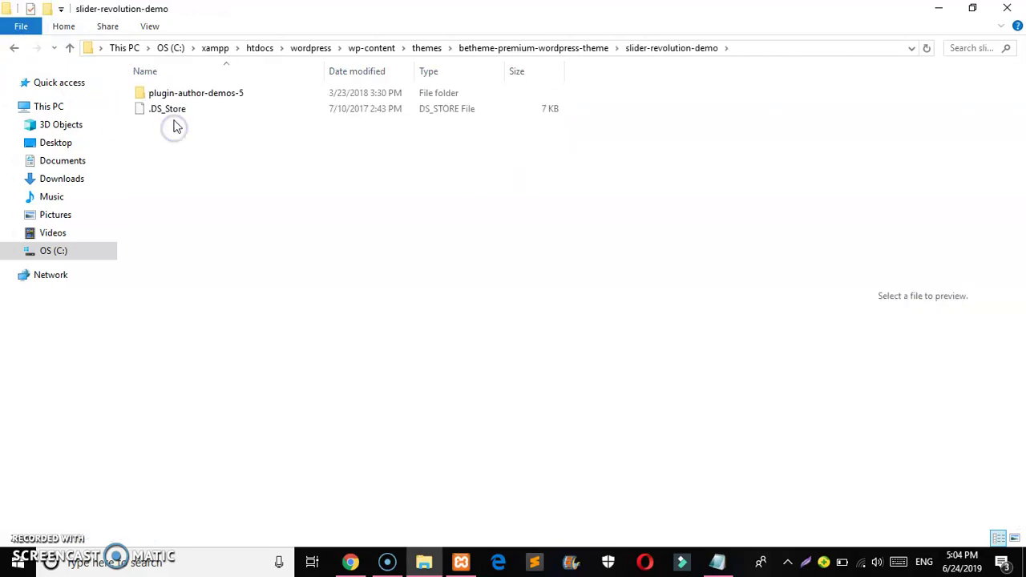
{"action": "double_click", "coordinate": [181, 97]}
{"action": "left_click", "coordinate": [181, 95]}
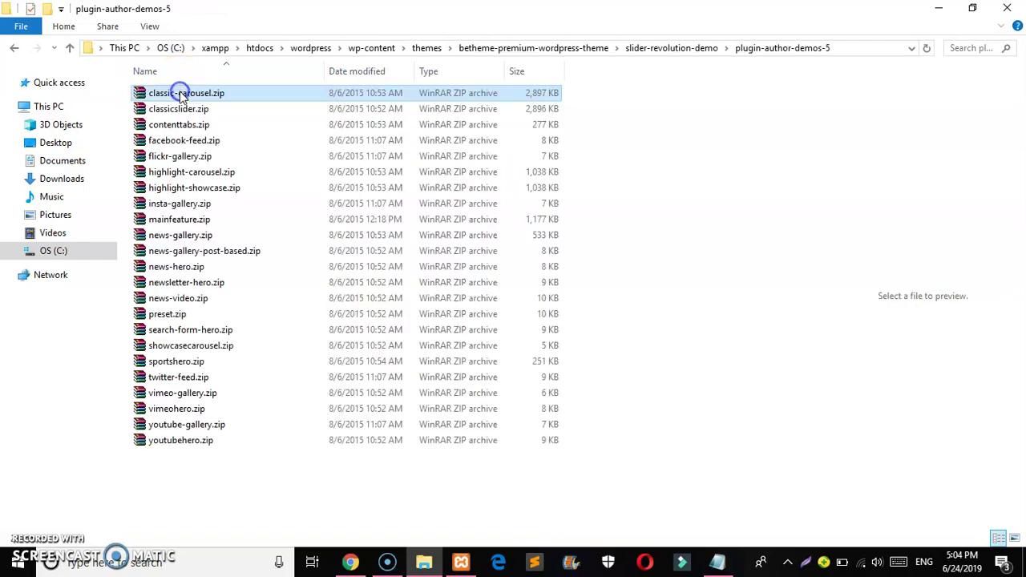
{"action": "left_click", "coordinate": [12, 50]}
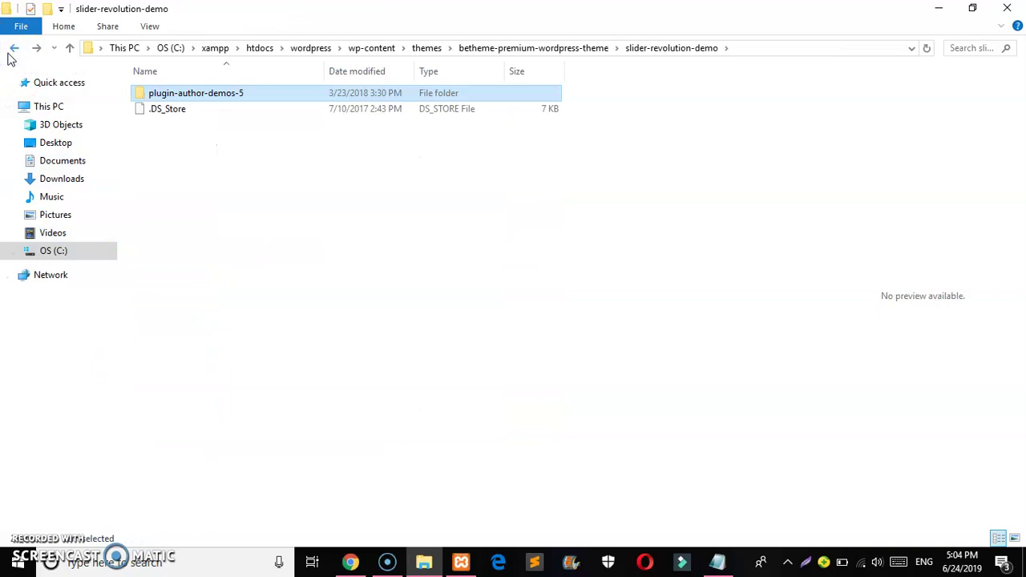
{"action": "left_click", "coordinate": [11, 51]}
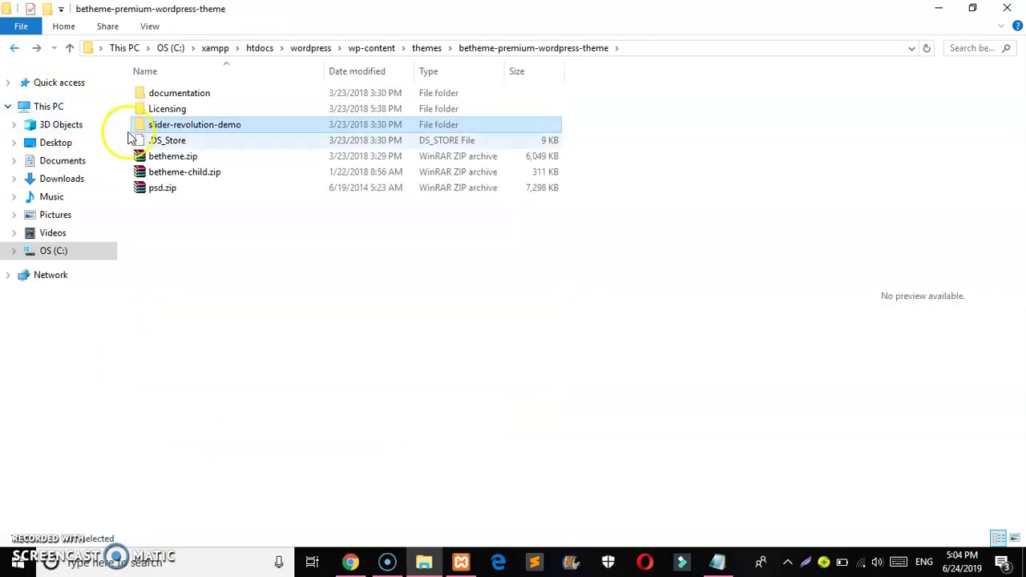
Extract betheme.zip directly into the betheme-premium-wordpress-theme folder
{"action": "left_click", "coordinate": [157, 158]}
{"action": "right_click", "coordinate": [158, 158]}
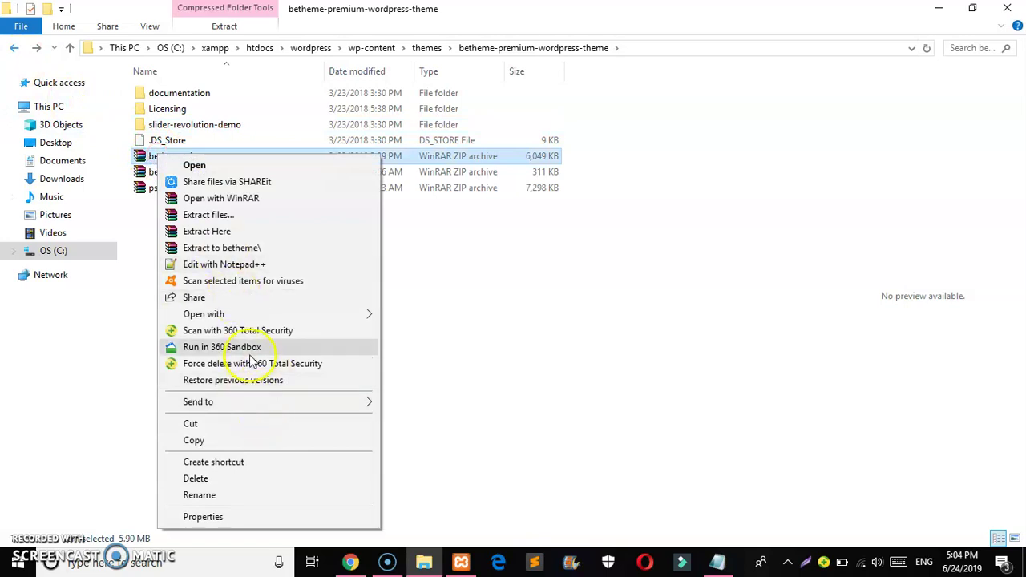
{"action": "left_click", "coordinate": [246, 237]}
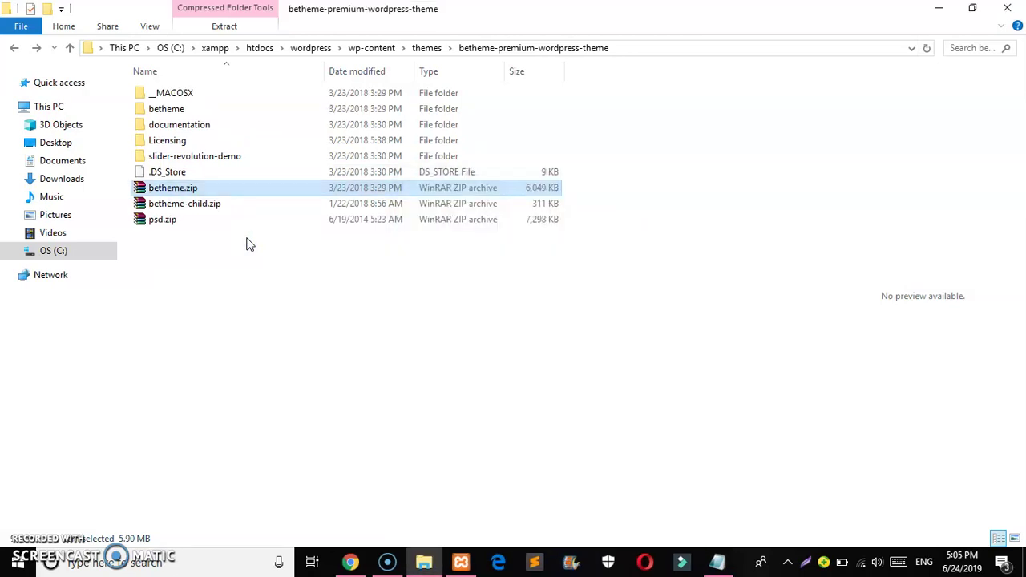
Copy the extracted betheme folder from betheme-premium-wordpress-theme into the parent themes folder
{"action": "double_click", "coordinate": [207, 110]}
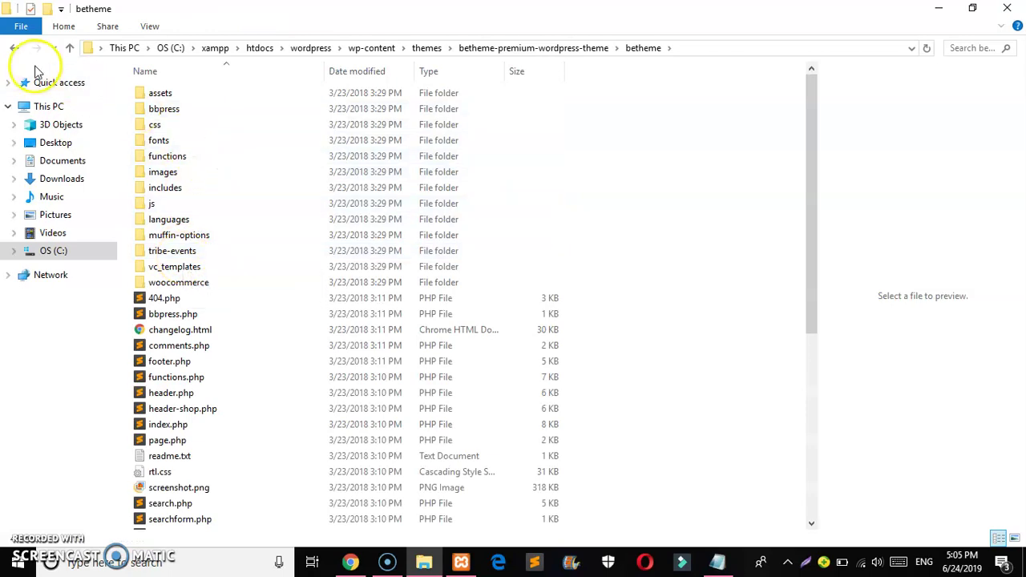
{"action": "left_click", "coordinate": [20, 54]}
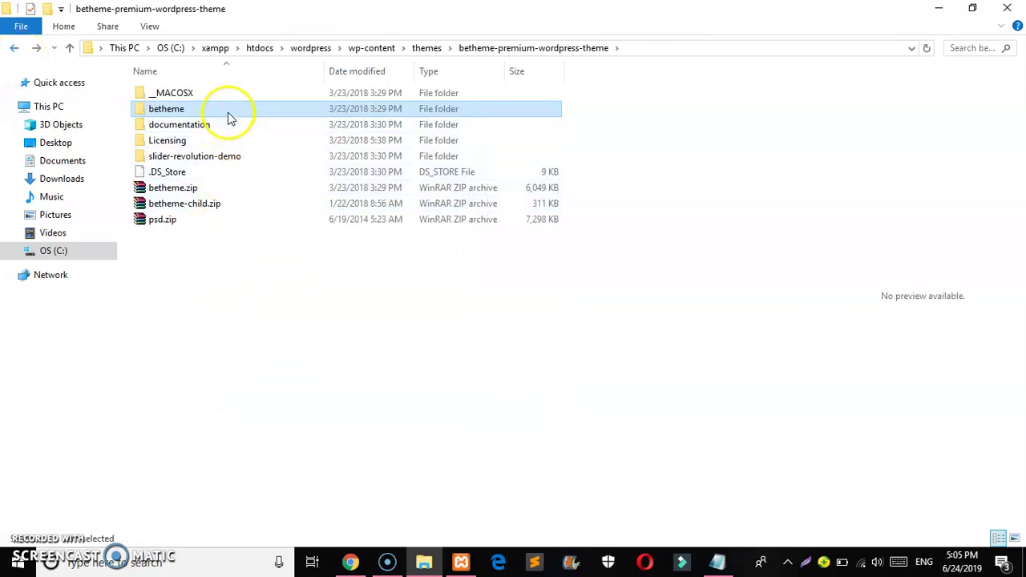
{"action": "right_click", "coordinate": [229, 116]}
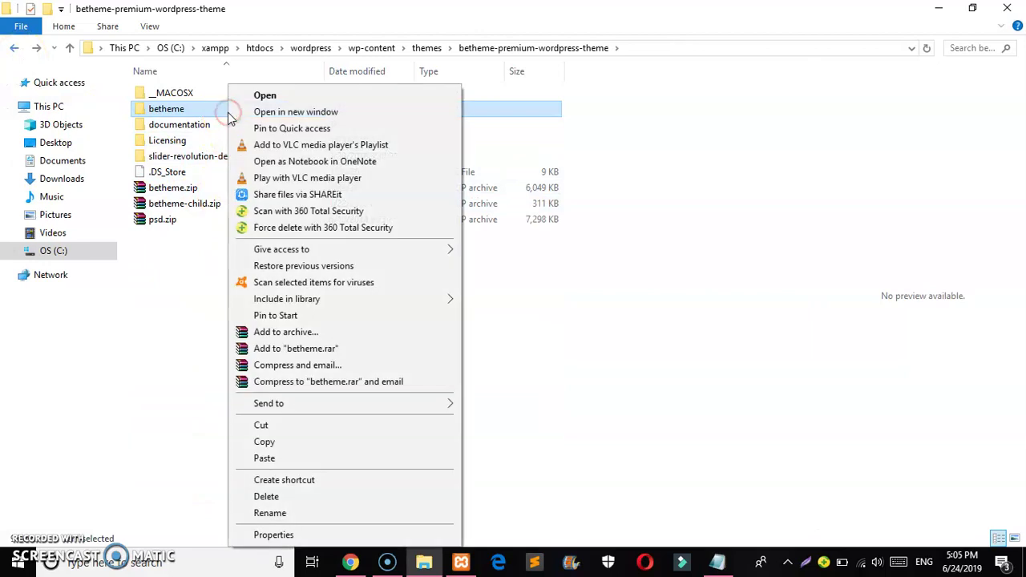
{"action": "left_click", "coordinate": [280, 446]}
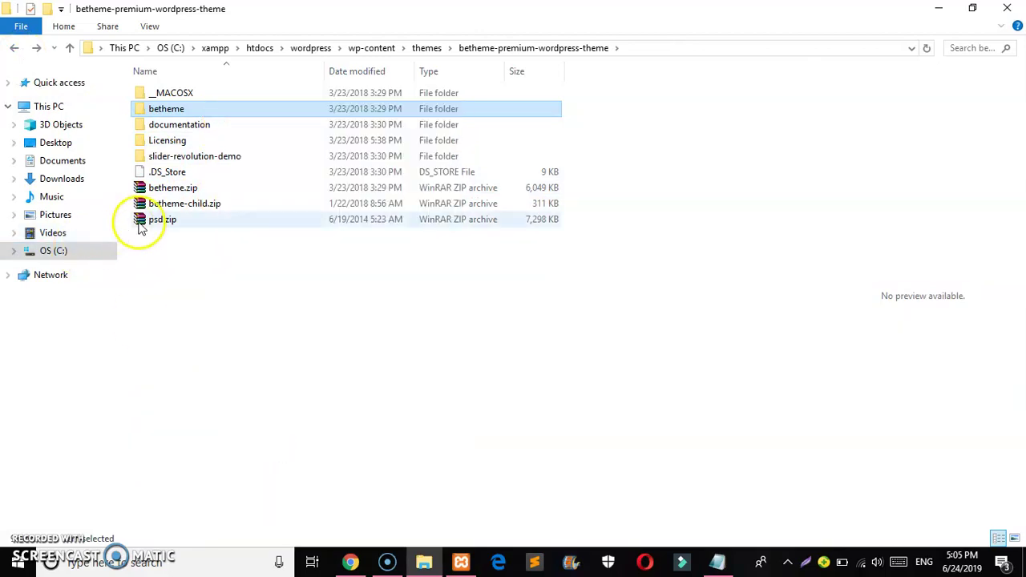
{"action": "left_click", "coordinate": [157, 202]}
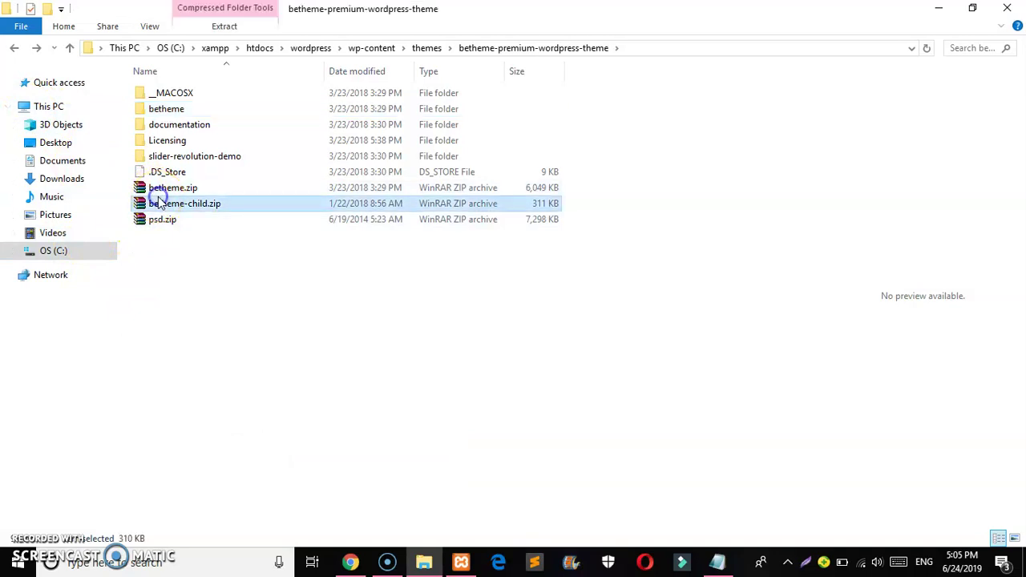
{"action": "left_click", "coordinate": [10, 50]}
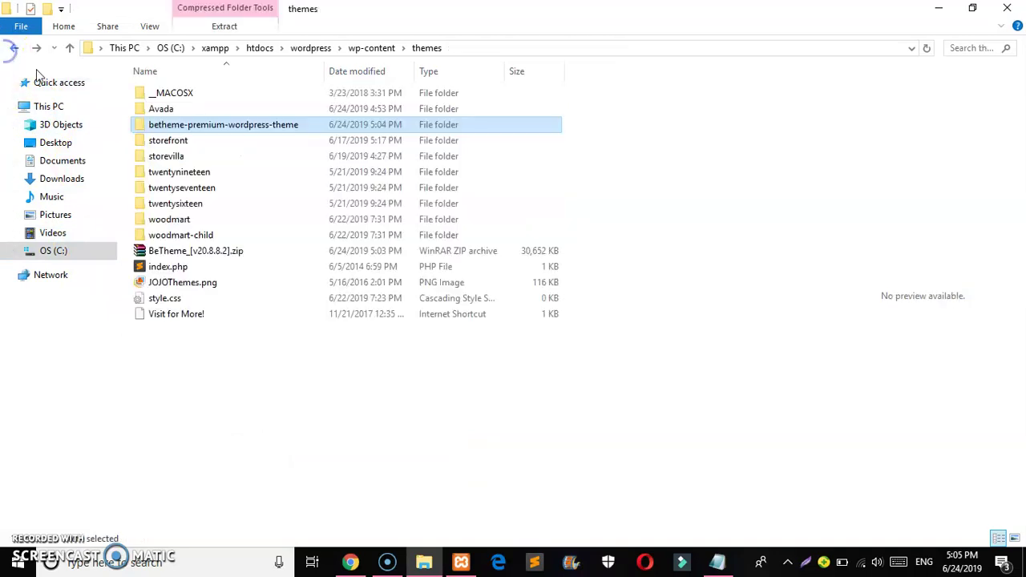
{"action": "right_click", "coordinate": [368, 393]}
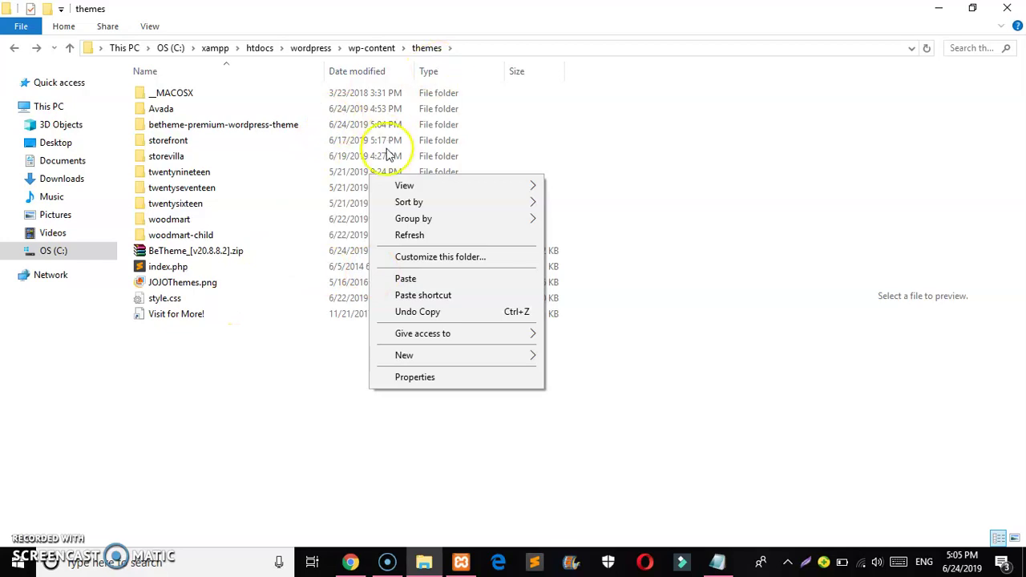
{"action": "left_click", "coordinate": [405, 279]}
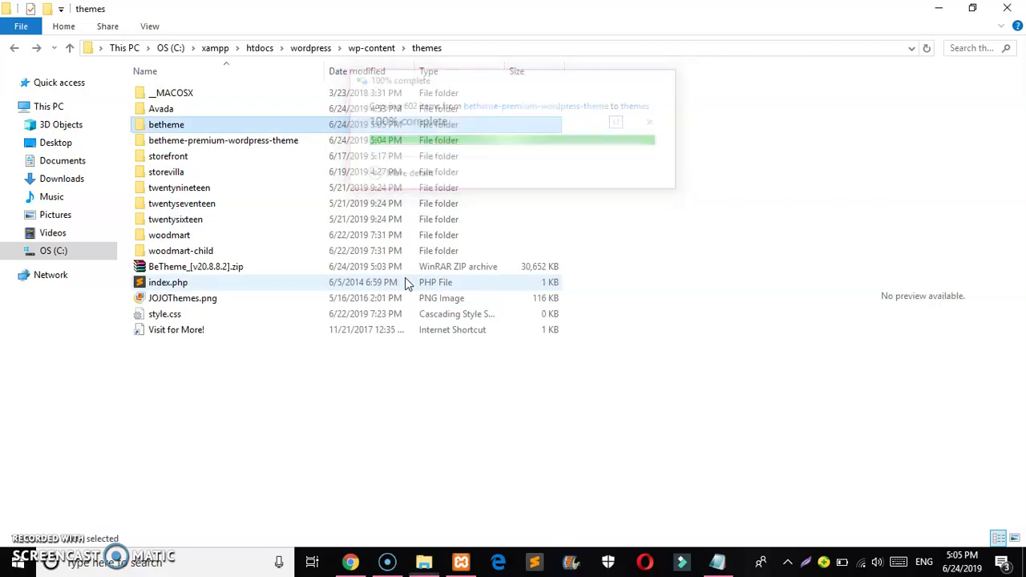
Delete BeTheme_[v20.8.8.2].zip from the themes folder and refresh the folder listing
{"action": "left_click", "coordinate": [302, 264]}
{"action": "key", "text": "Delete"}
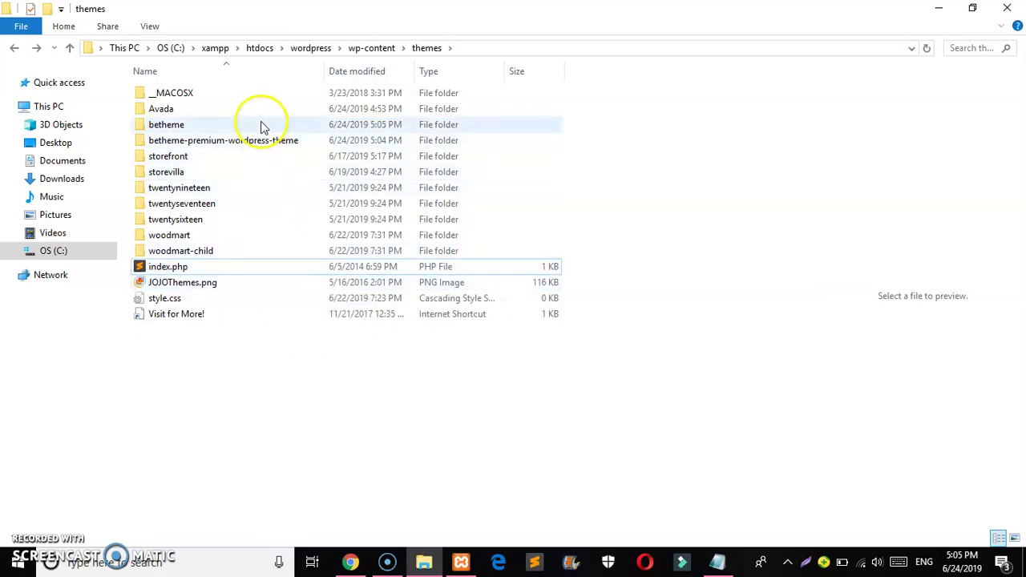
{"action": "right_click", "coordinate": [286, 371]}
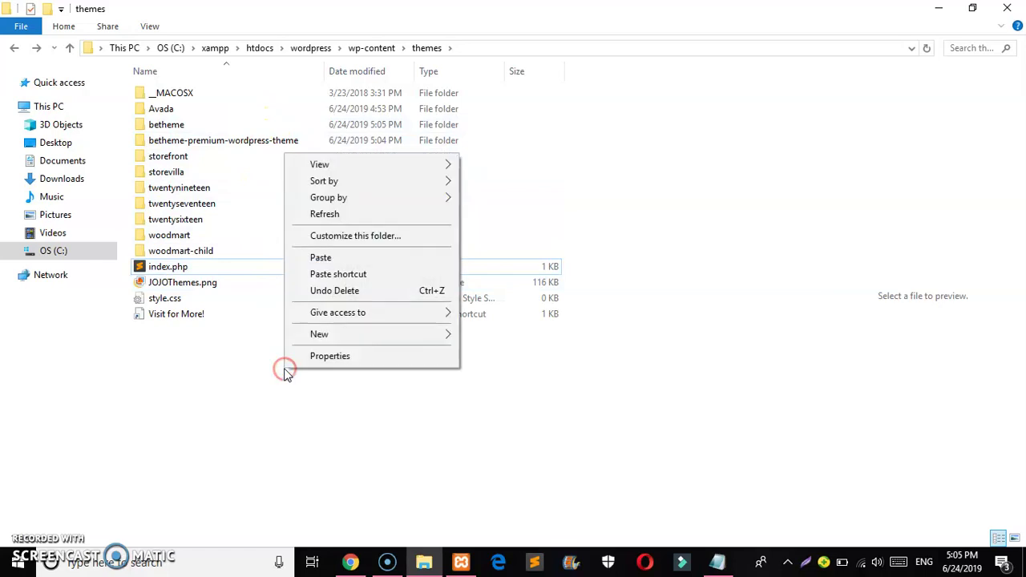
{"action": "left_click", "coordinate": [325, 214]}
{"action": "left_click", "coordinate": [340, 221]}
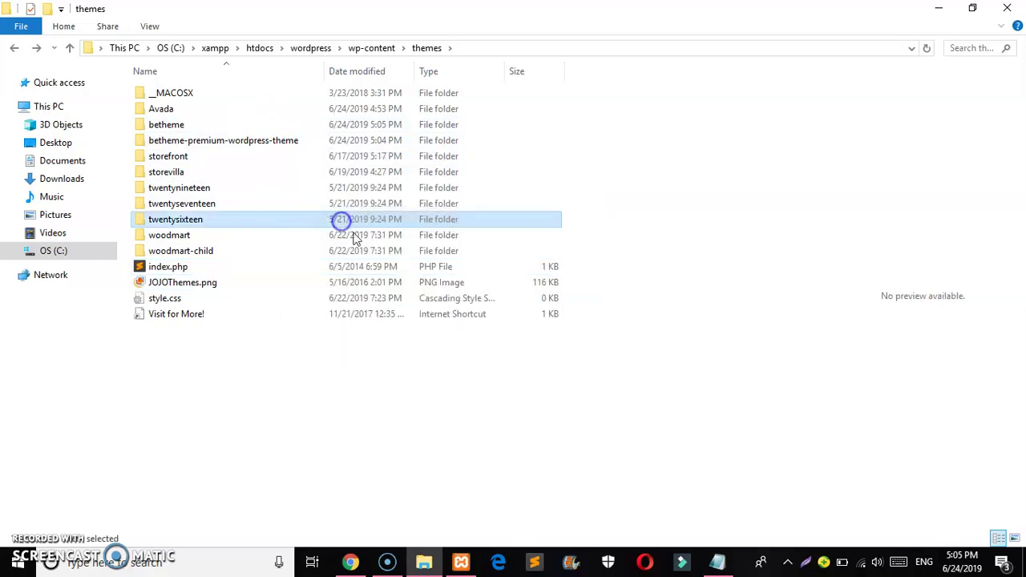
Switch to Chrome, reload the WordPress Themes page and activate the first of the two Betheme entries
{"action": "left_click", "coordinate": [349, 561]}
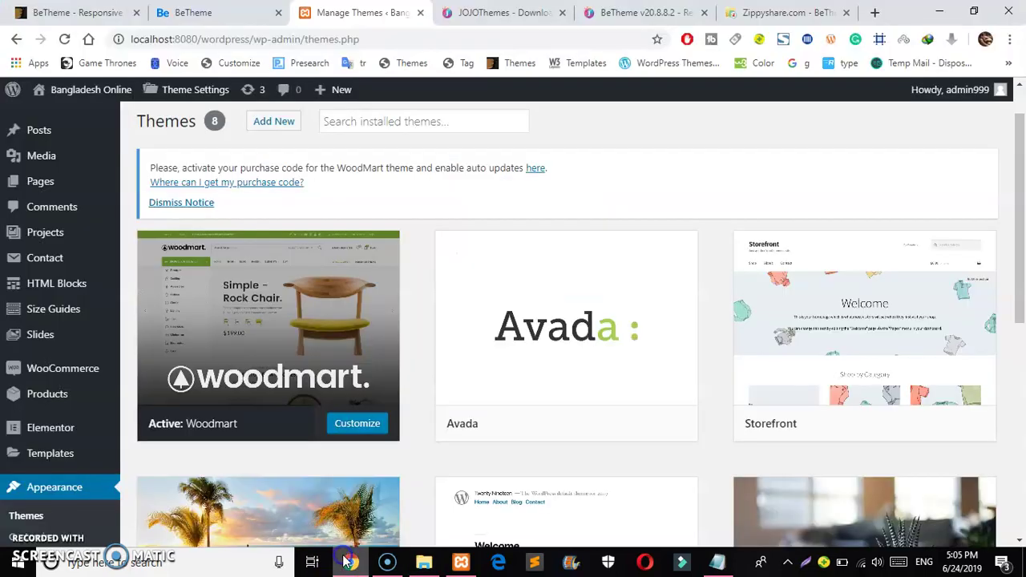
{"action": "left_click", "coordinate": [65, 40]}
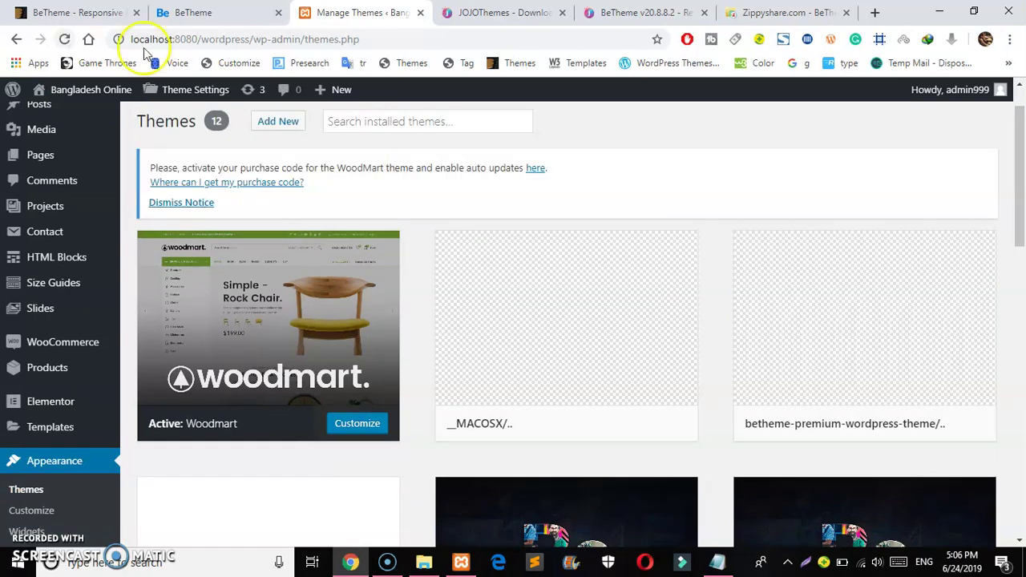
{"action": "left_click", "coordinate": [1021, 204]}
{"action": "left_click_drag", "start_coordinate": [1022, 204], "coordinate": [1021, 275]}
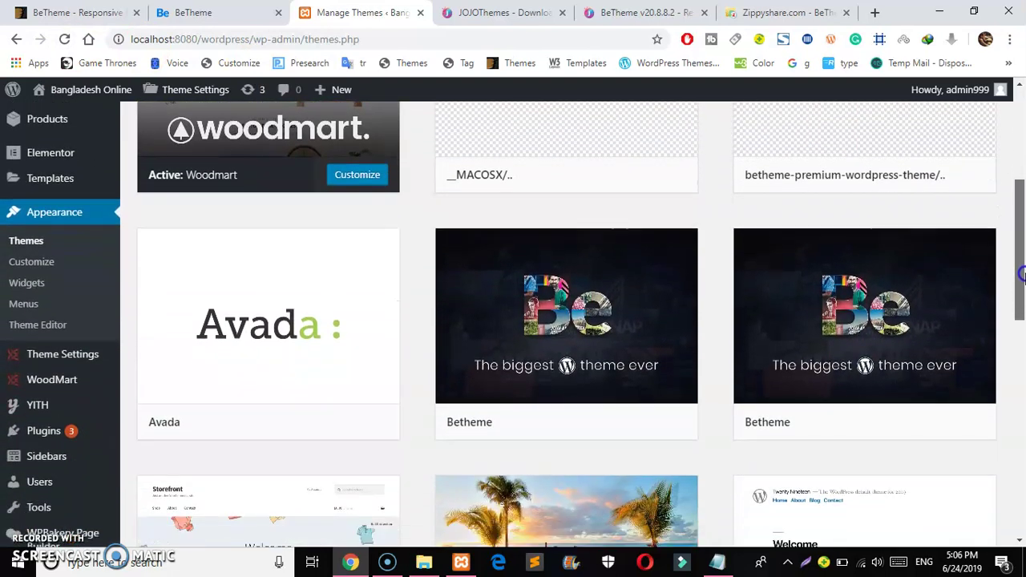
{"action": "mouse_move", "coordinate": [671, 438]}
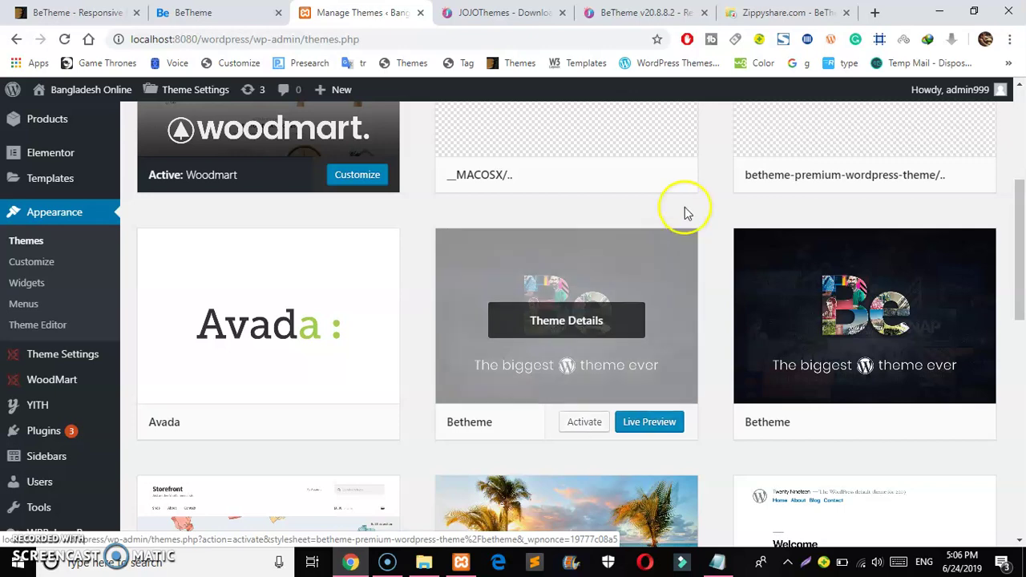
{"action": "left_click", "coordinate": [584, 425]}
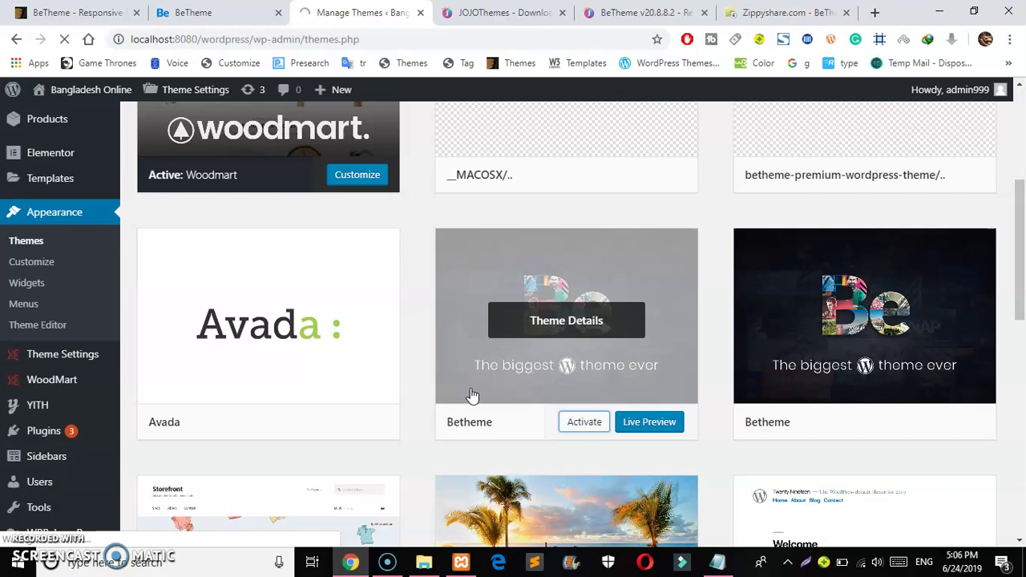
{"action": "left_click", "coordinate": [545, 391]}
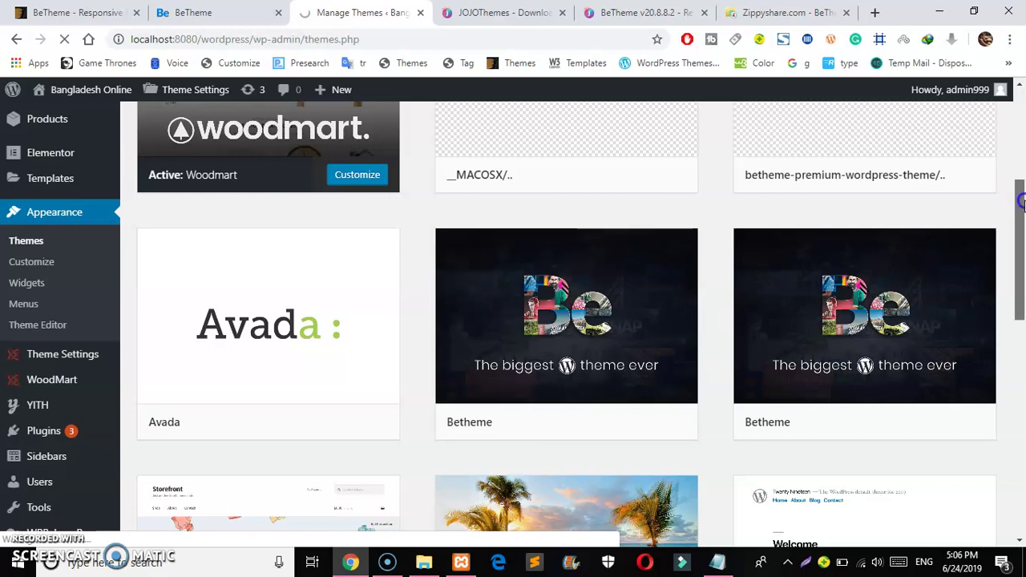
Open the Add Themes page in a new browser tab and bring up its form for uploading a .zip theme
{"action": "left_click_drag", "start_coordinate": [1020, 204], "coordinate": [1003, 87]}
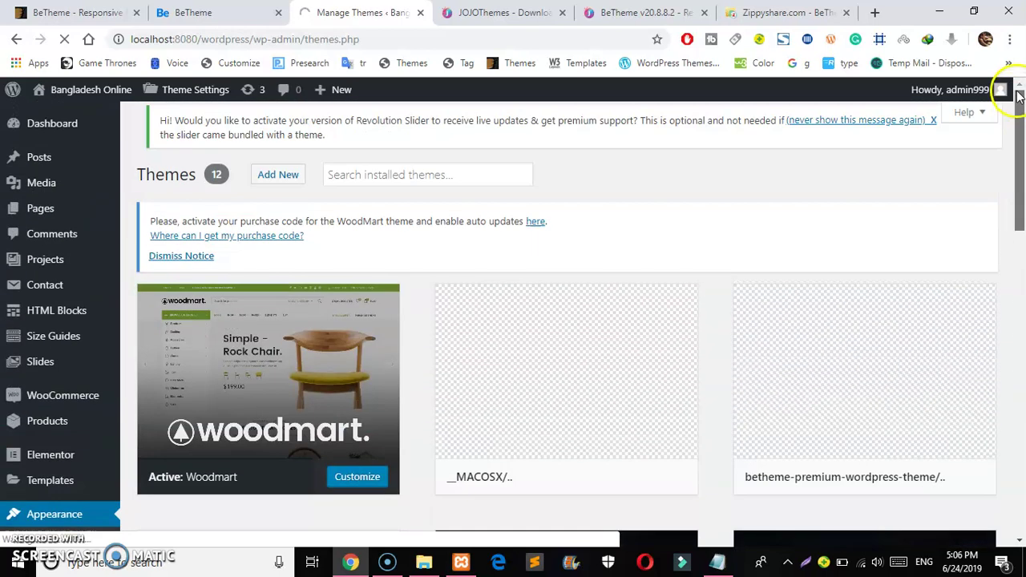
{"action": "left_click", "coordinate": [278, 176]}
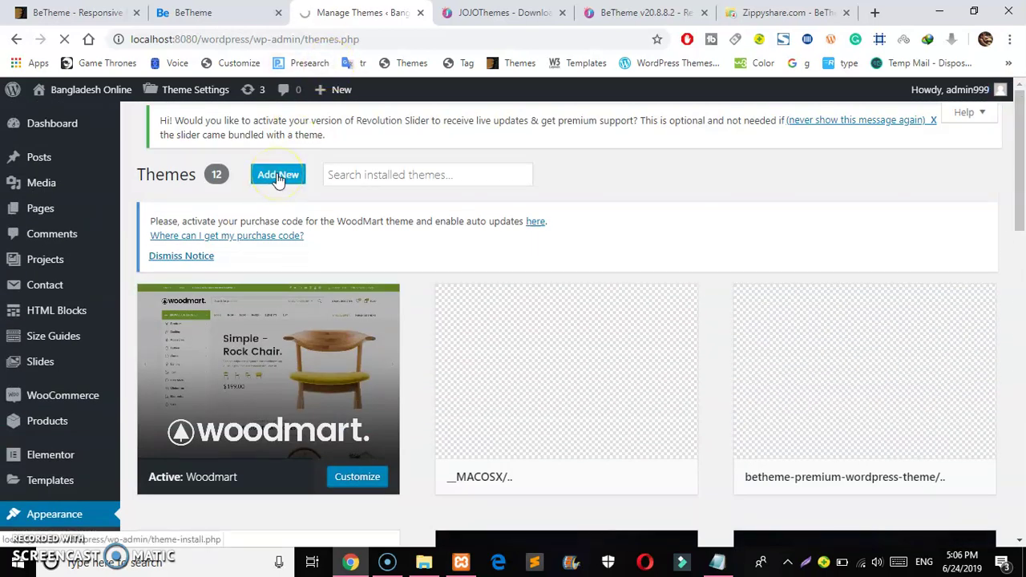
{"action": "right_click", "coordinate": [278, 178]}
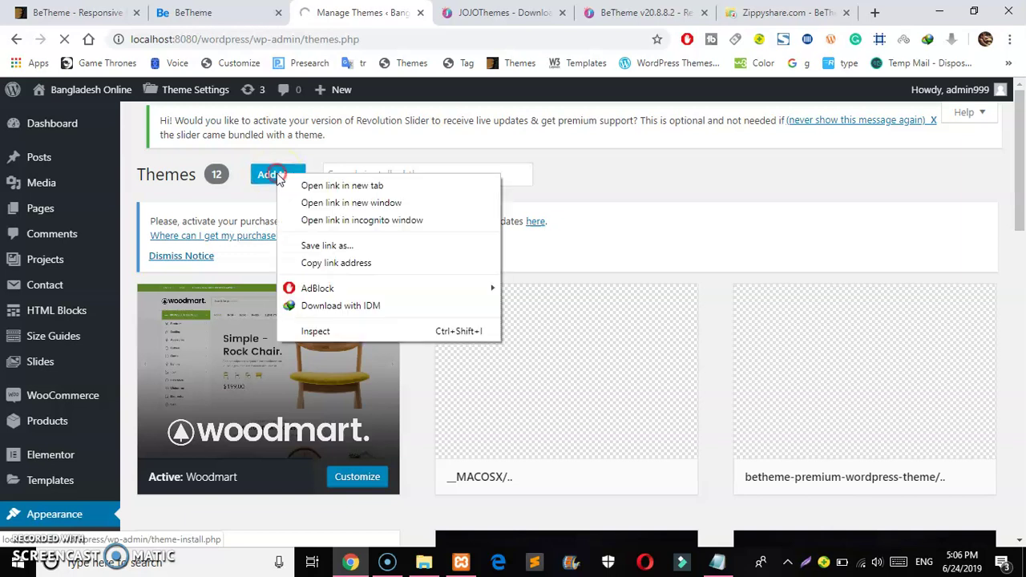
{"action": "left_click", "coordinate": [328, 185]}
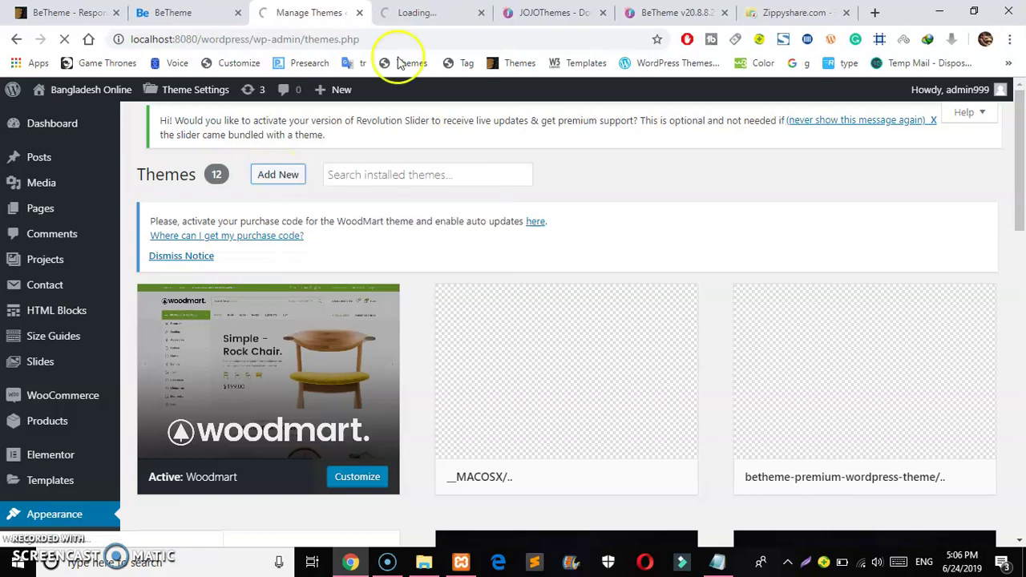
{"action": "left_click", "coordinate": [418, 13]}
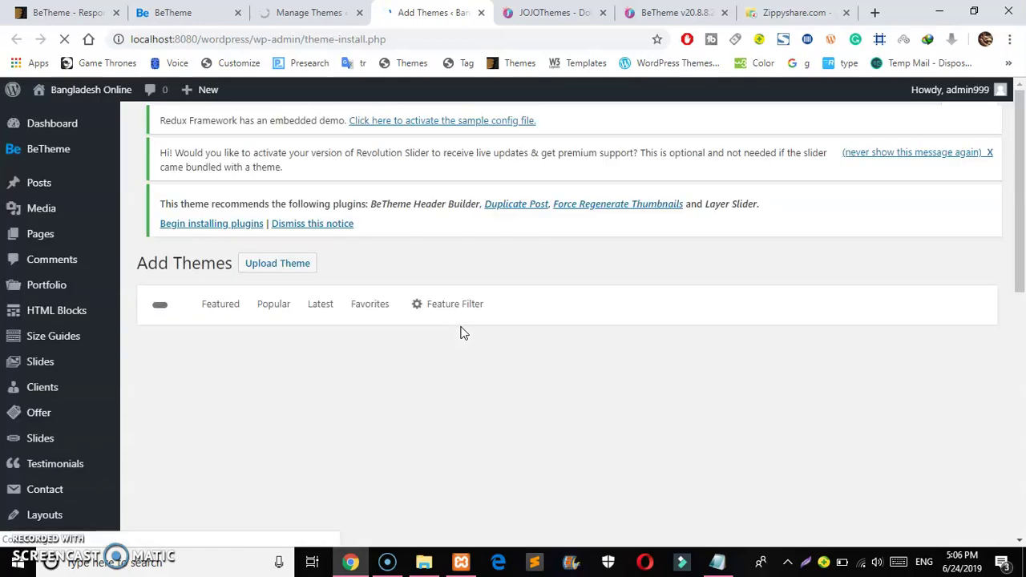
{"action": "left_click", "coordinate": [461, 329]}
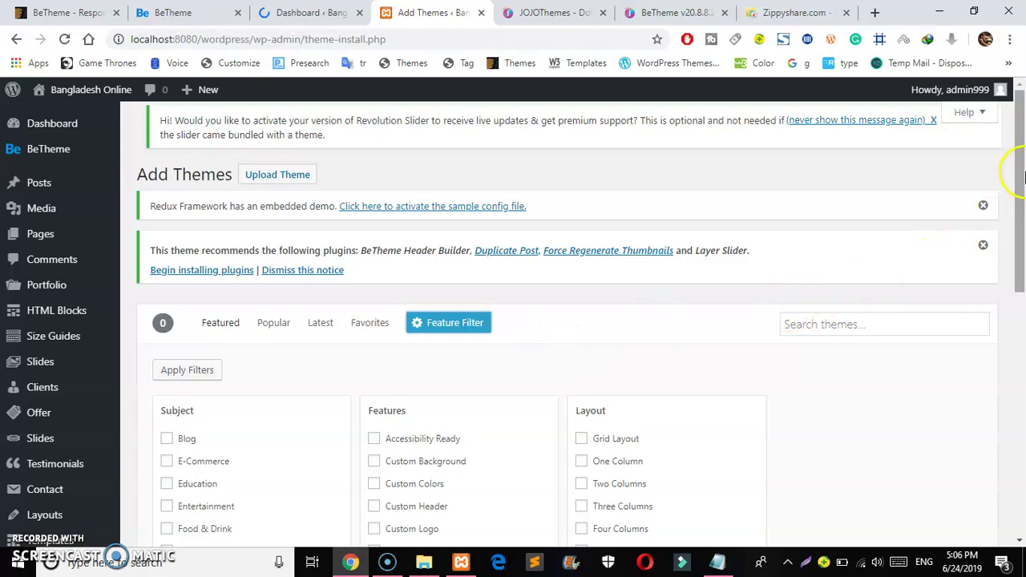
{"action": "left_click_drag", "start_coordinate": [1021, 168], "coordinate": [1021, 187]}
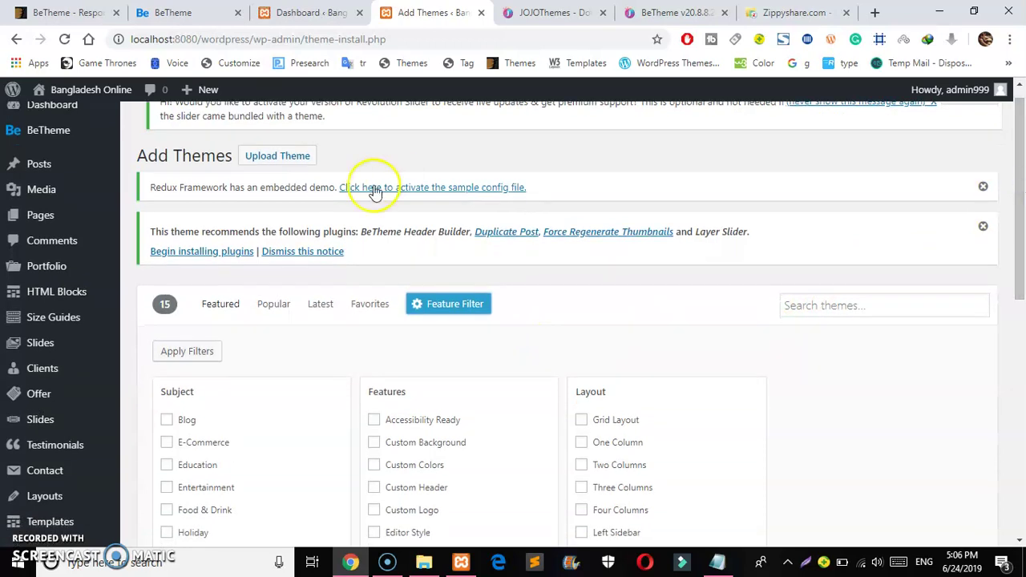
{"action": "left_click", "coordinate": [299, 158]}
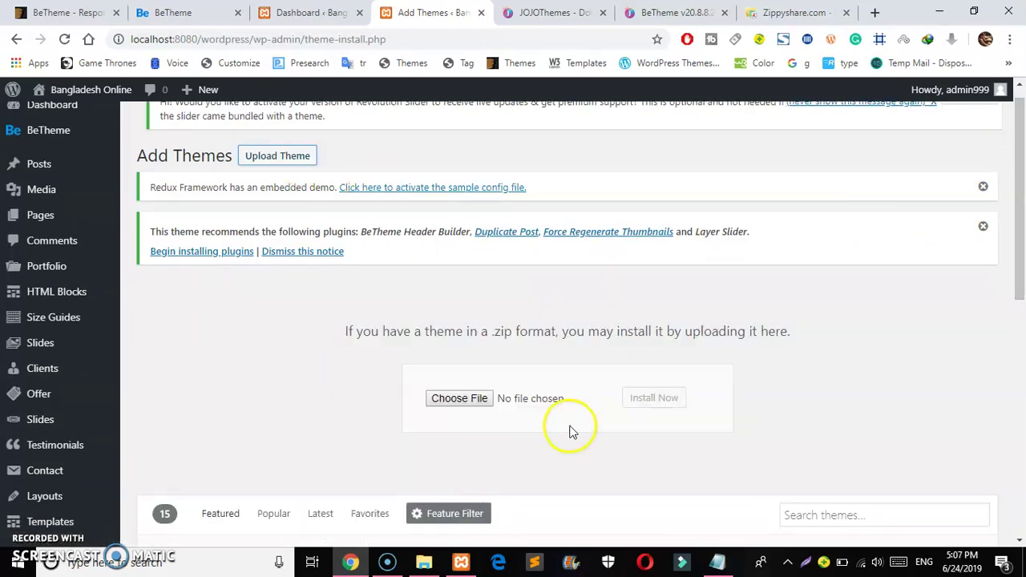
{"action": "left_click_drag", "start_coordinate": [1024, 196], "coordinate": [1023, 225]}
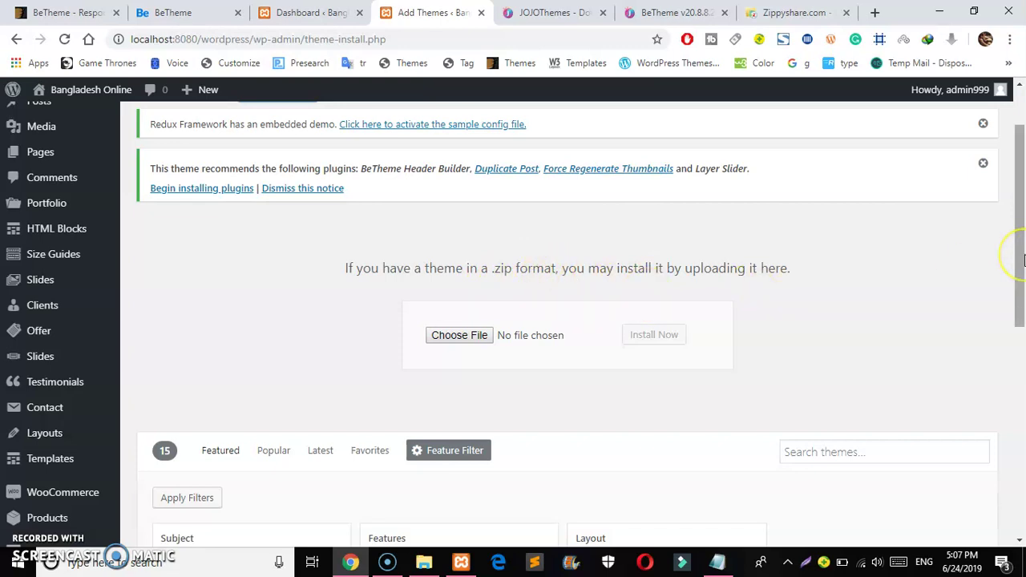
{"action": "left_click_drag", "start_coordinate": [1024, 259], "coordinate": [1023, 269]}
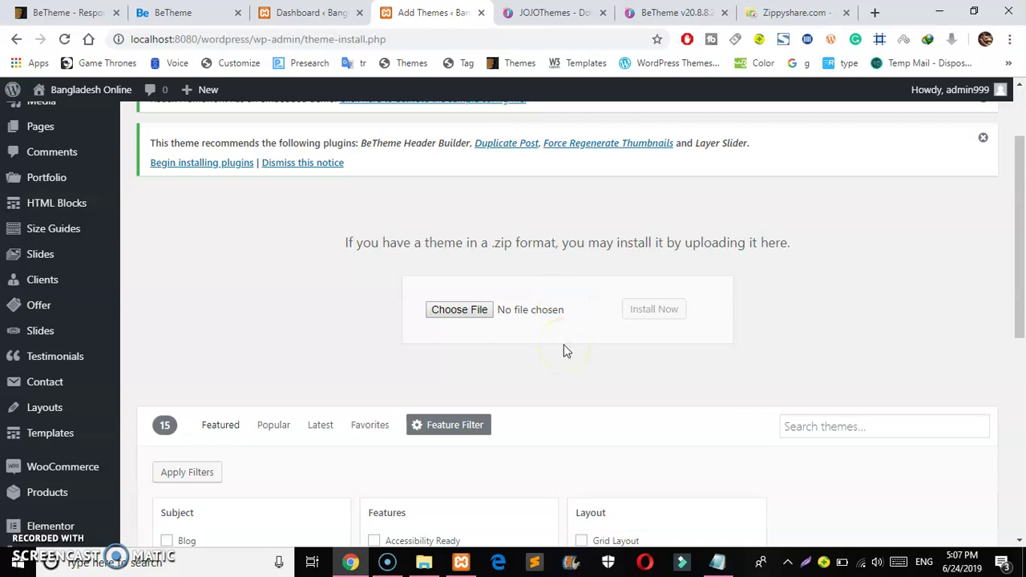
Switch to File Explorer to recheck the refreshed themes folder, and return to the Add Themes page in Chrome
{"action": "left_click", "coordinate": [425, 560]}
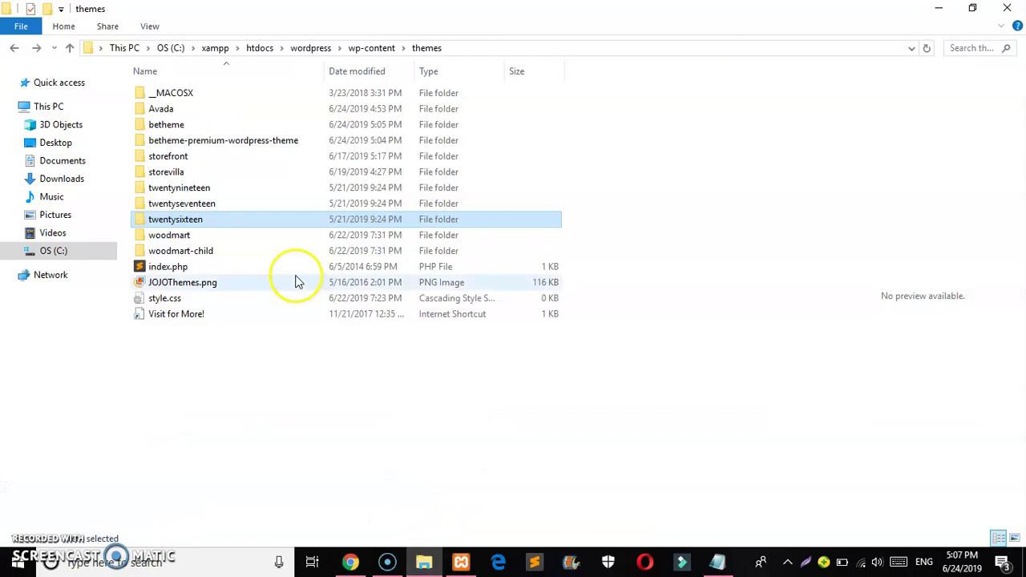
{"action": "right_click", "coordinate": [329, 398]}
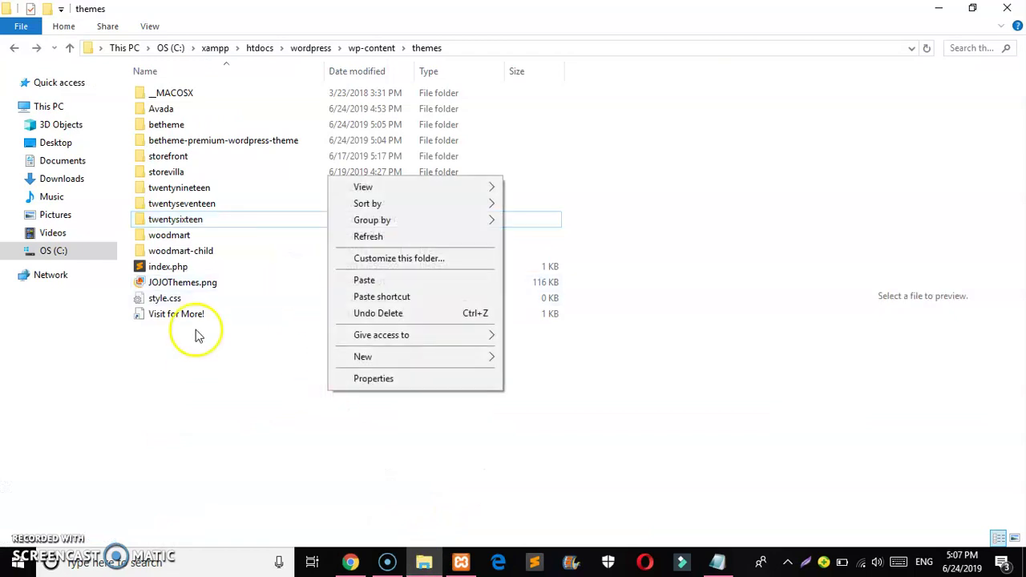
{"action": "left_click", "coordinate": [365, 235]}
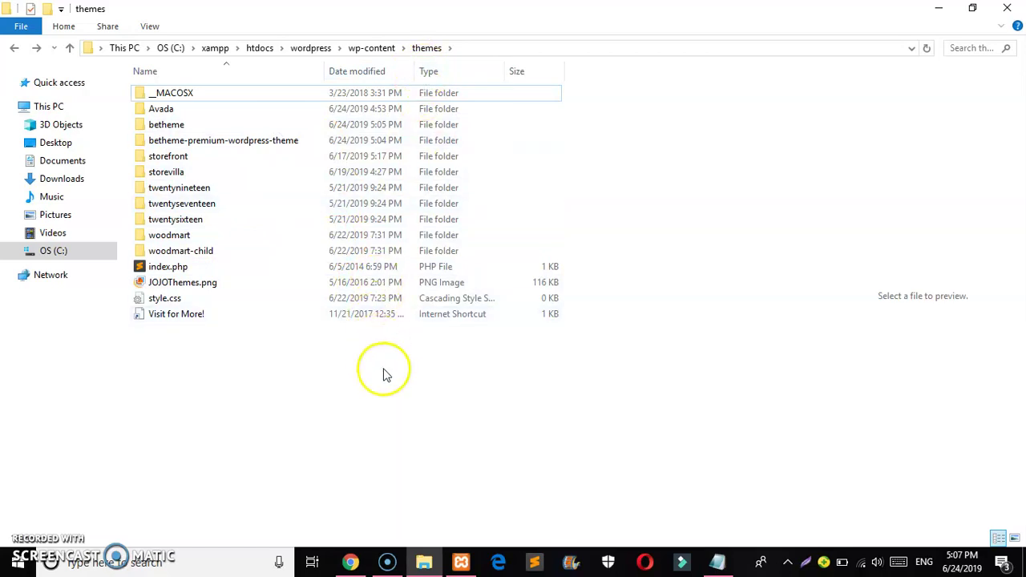
{"action": "left_click", "coordinate": [350, 560]}
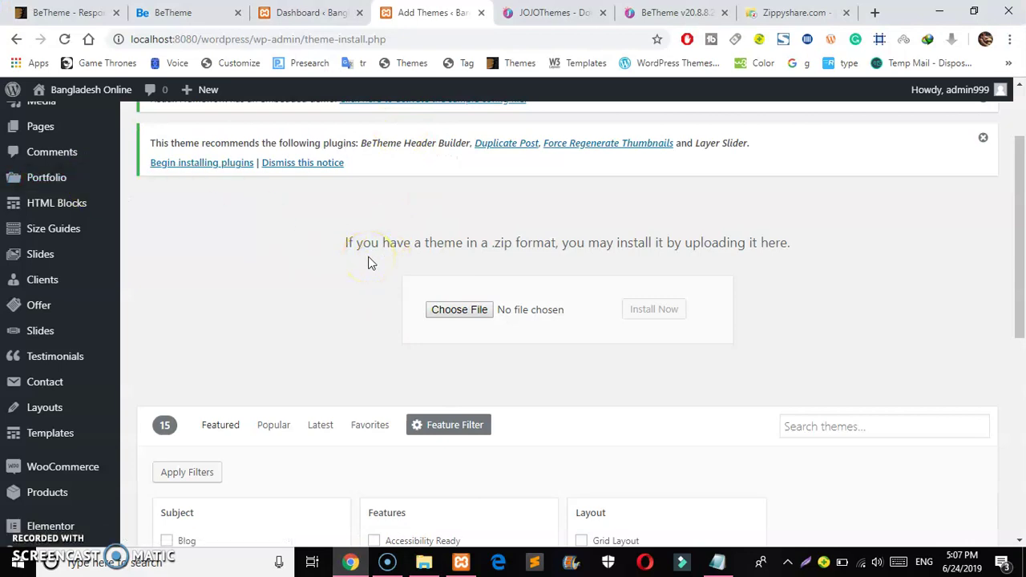
{"action": "left_click", "coordinate": [379, 331]}
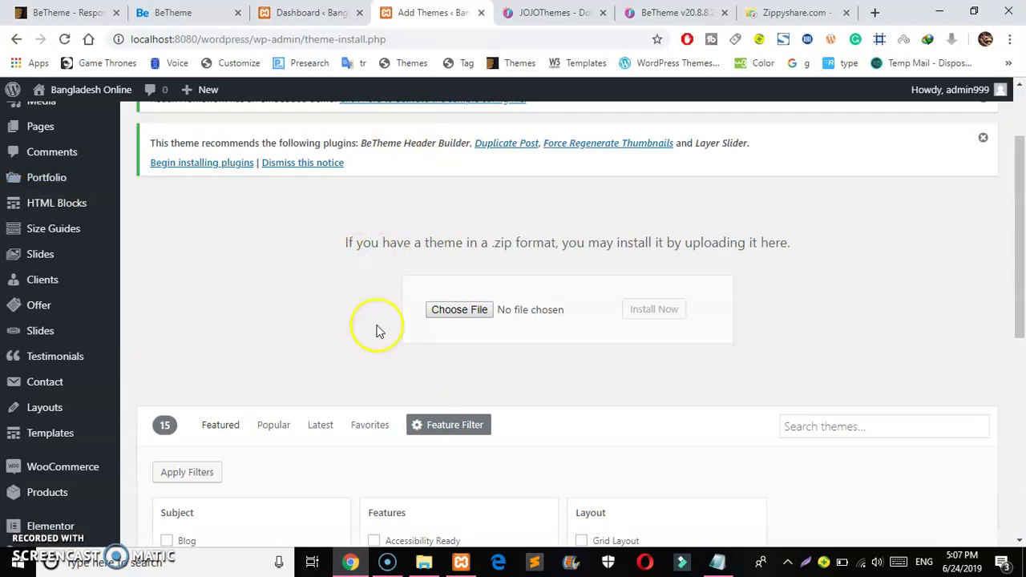
Examine the BeTheme dashboard page, including its theme registration, system status and useful links sections
{"action": "left_click", "coordinate": [311, 20]}
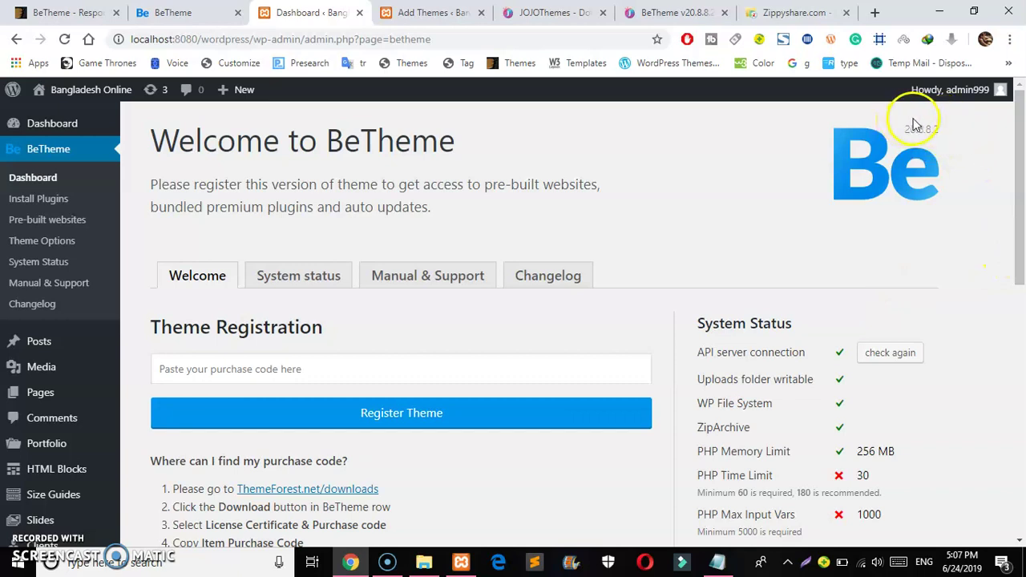
{"action": "left_click_drag", "start_coordinate": [1015, 168], "coordinate": [1014, 329]}
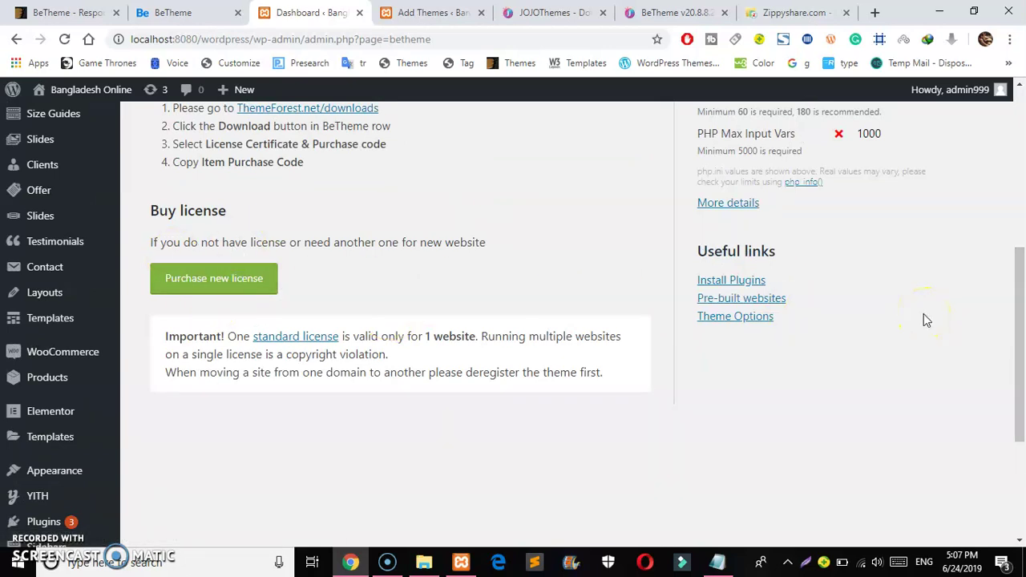
{"action": "left_click_drag", "start_coordinate": [1020, 346], "coordinate": [1018, 279]}
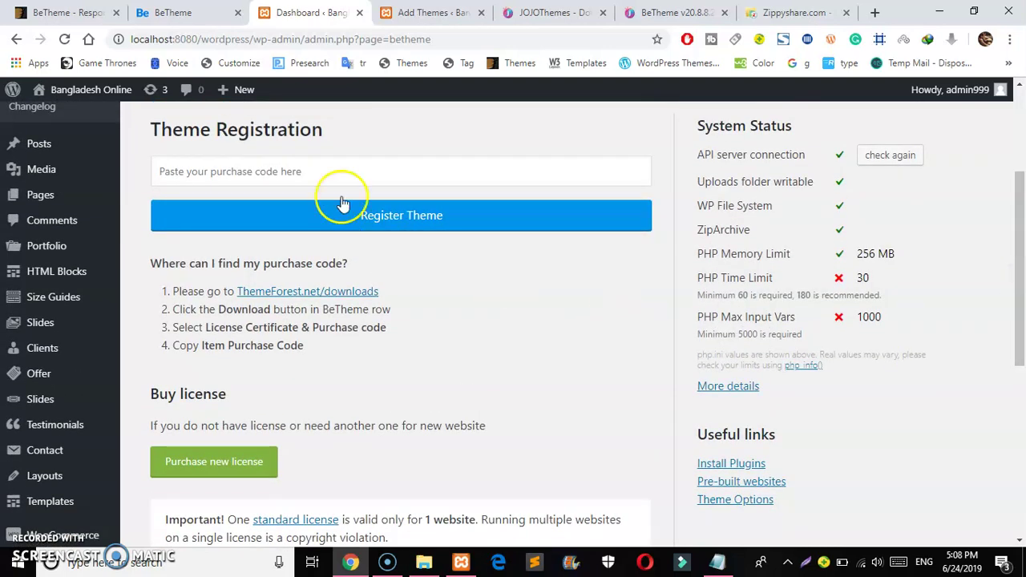
Activate the theme's purchase code field, switch to File Explorer and check the contents of the betheme folder within themes
{"action": "left_click", "coordinate": [318, 176]}
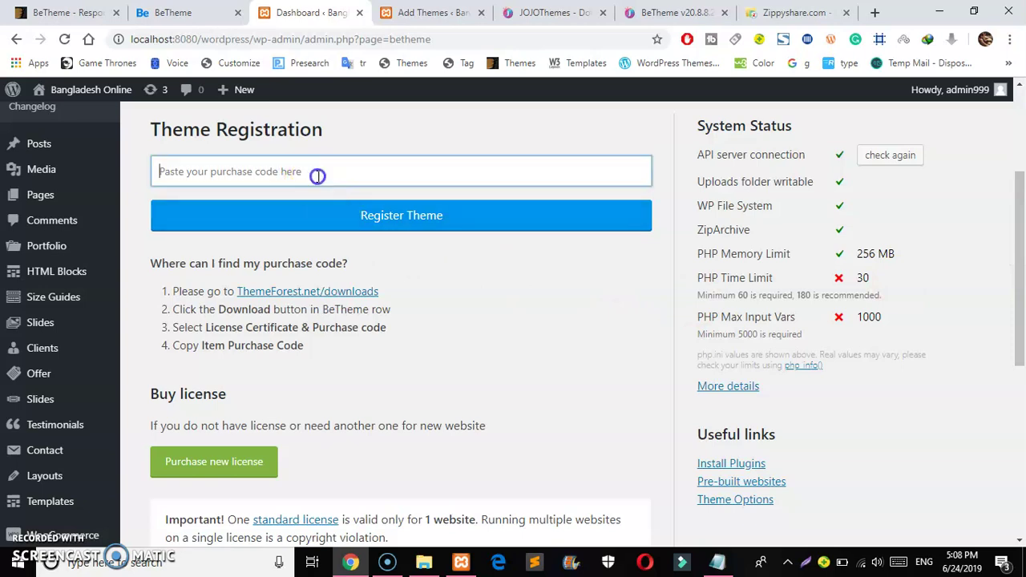
{"action": "left_click", "coordinate": [422, 564]}
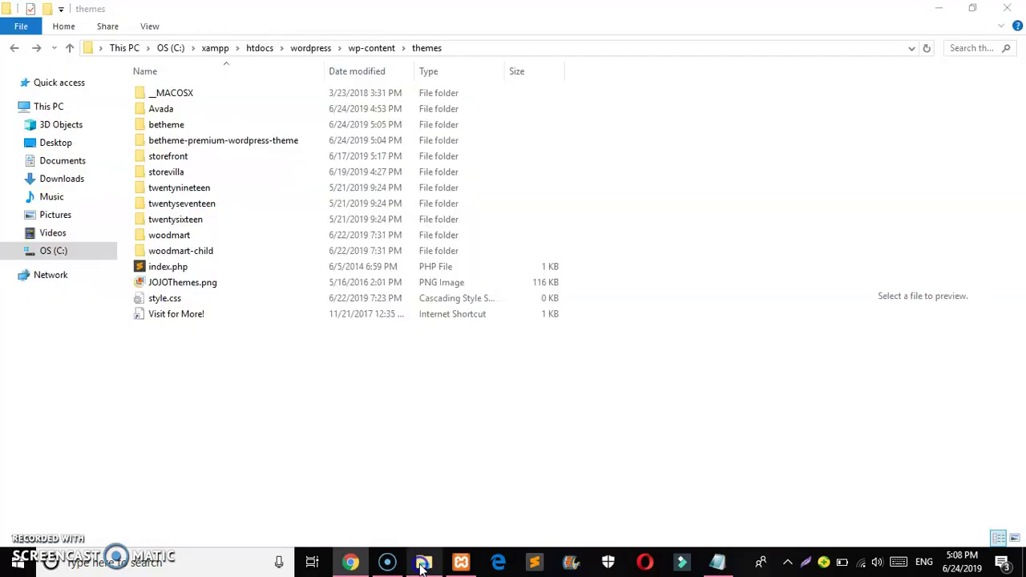
{"action": "double_click", "coordinate": [246, 126]}
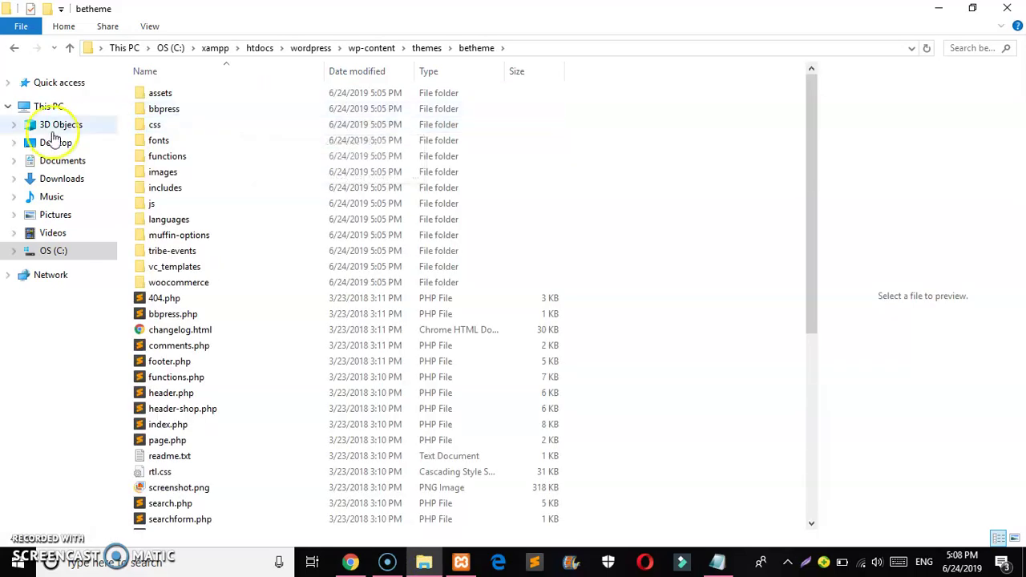
{"action": "left_click", "coordinate": [16, 53]}
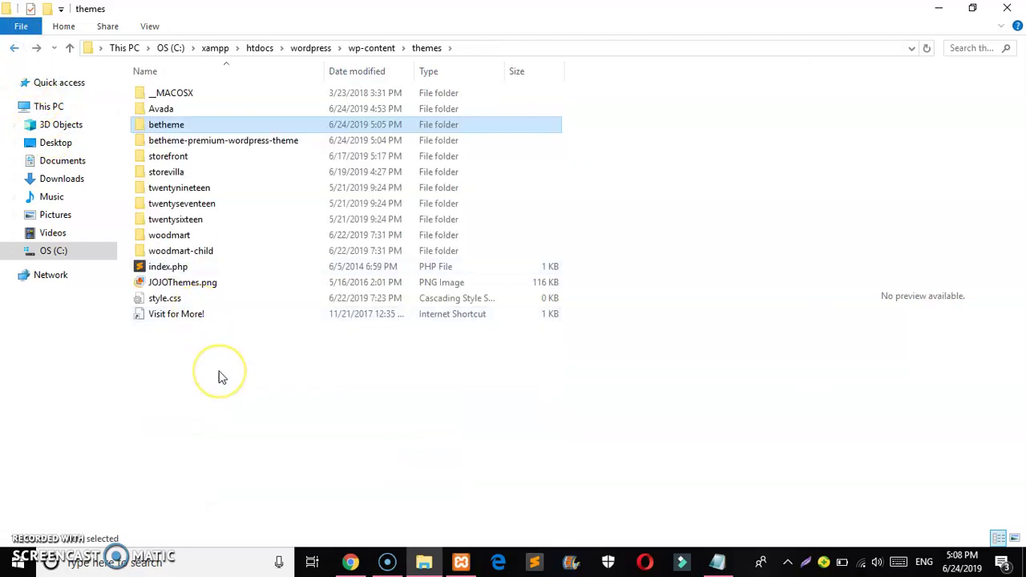
{"action": "left_click", "coordinate": [220, 376]}
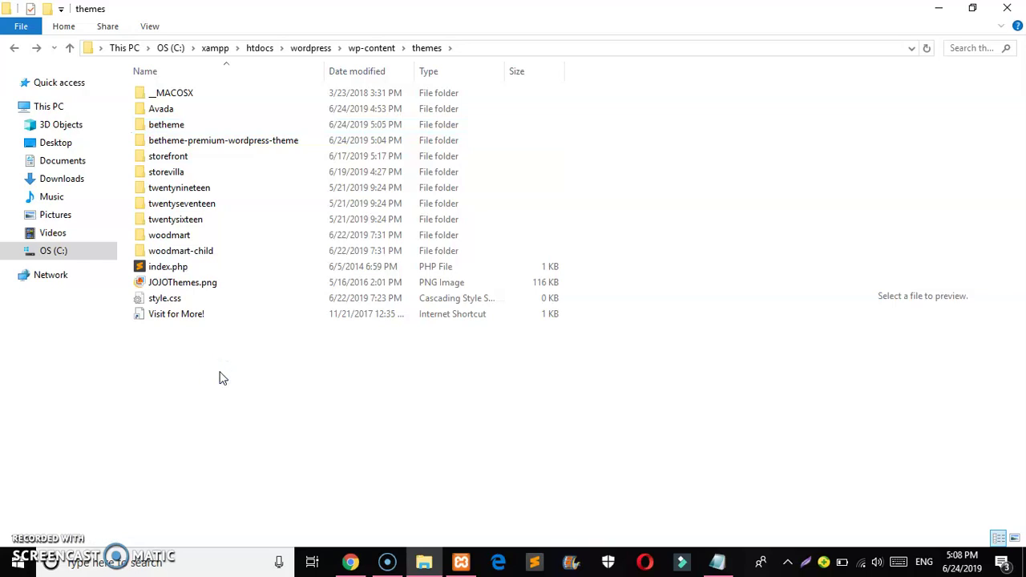
Extract BeTheme_[v20.8.8.2].zip in place inside the Compressed folder of Downloads
{"action": "left_click", "coordinate": [61, 255]}
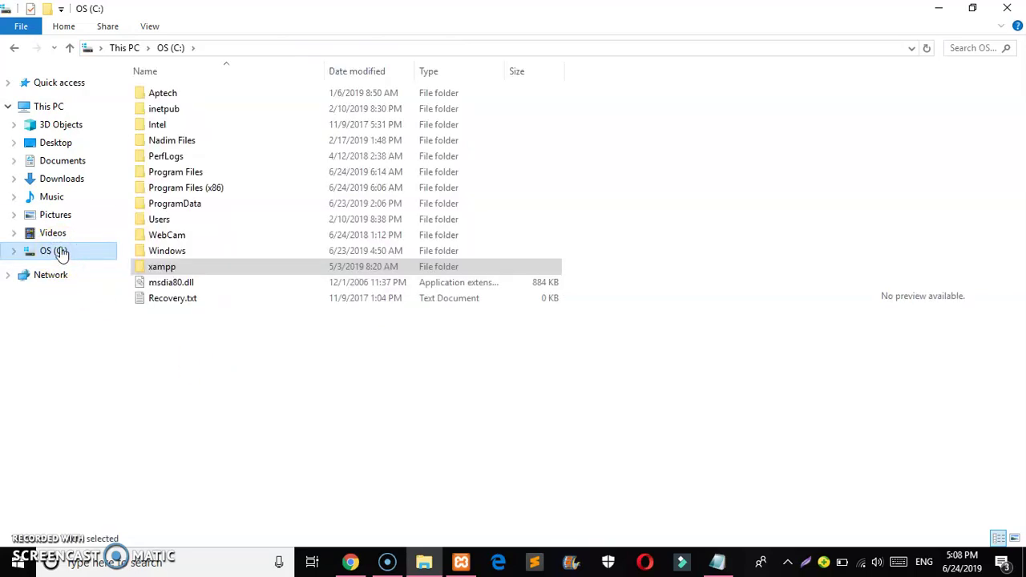
{"action": "left_click", "coordinate": [62, 178]}
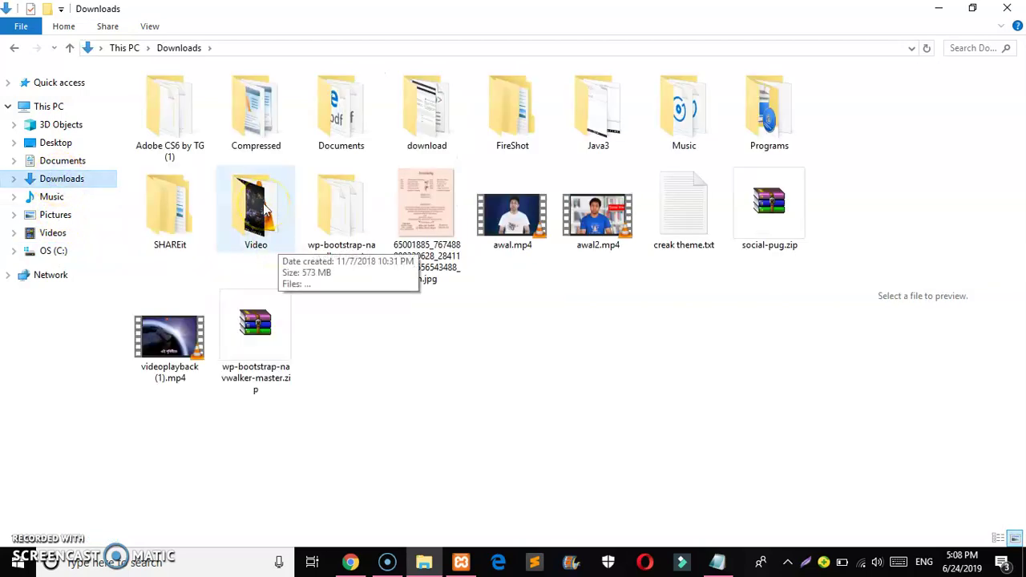
{"action": "double_click", "coordinate": [260, 129]}
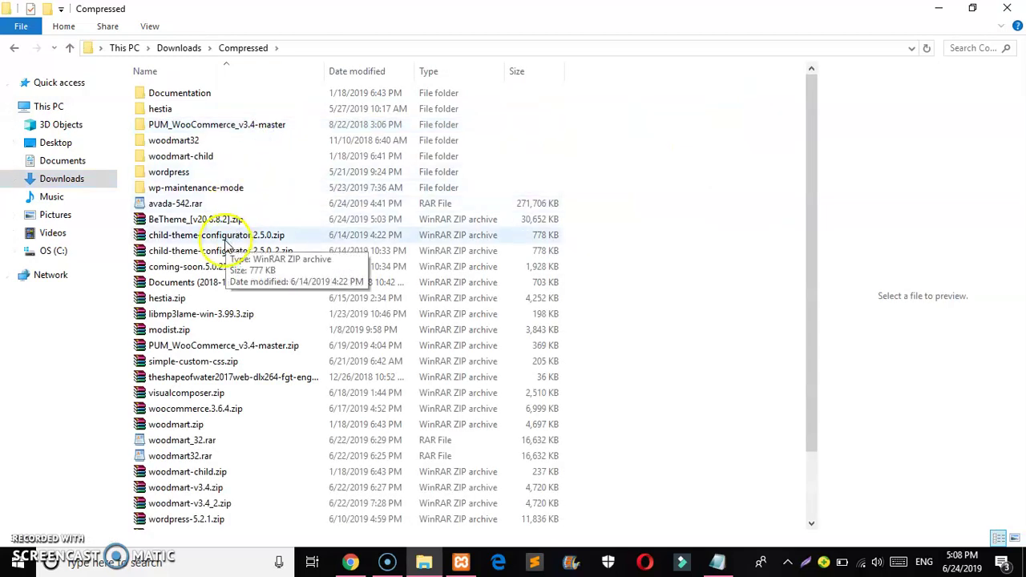
{"action": "right_click", "coordinate": [224, 219]}
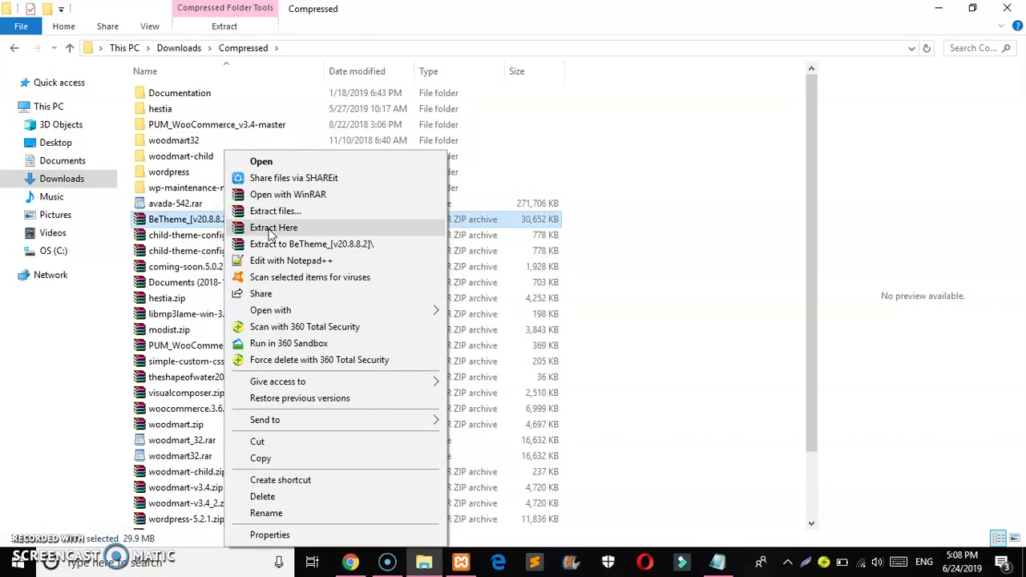
{"action": "left_click", "coordinate": [273, 227]}
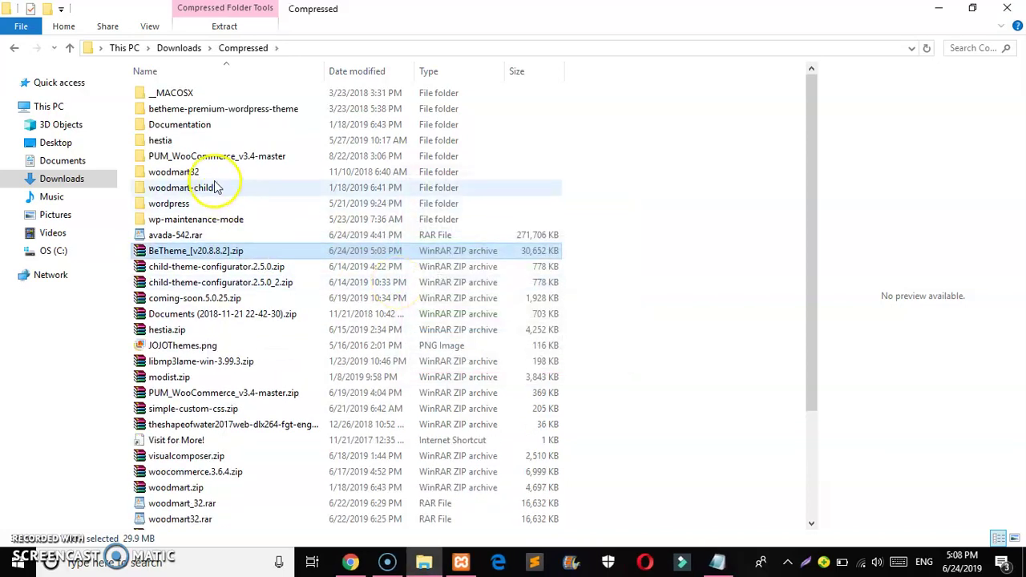
Read GPL.txt and README_License.txt in the Licensing folder of the extracted betheme-premium-wordpress-theme, and return to the parent folder
{"action": "double_click", "coordinate": [214, 109]}
{"action": "left_click", "coordinate": [211, 112]}
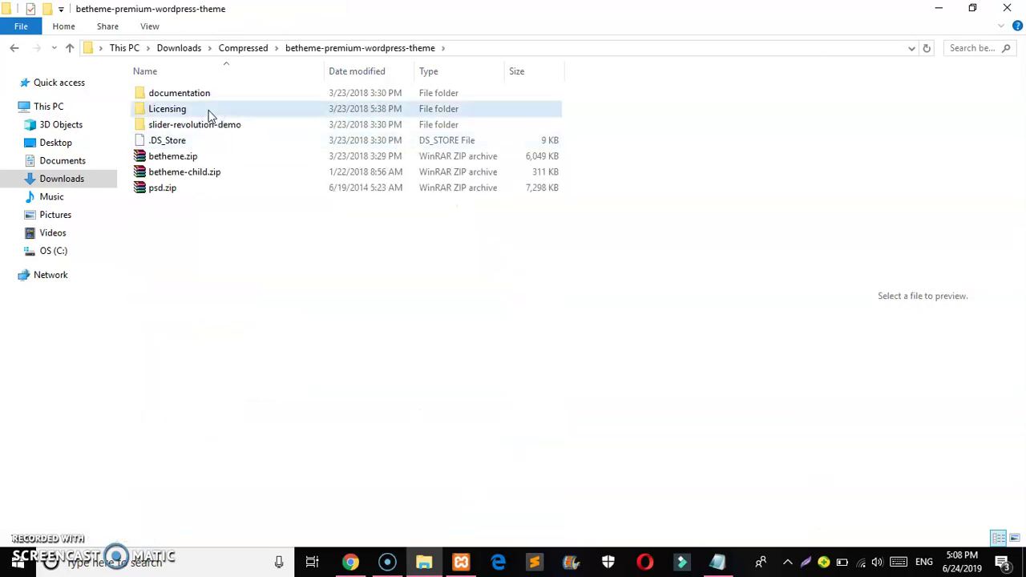
{"action": "double_click", "coordinate": [210, 112]}
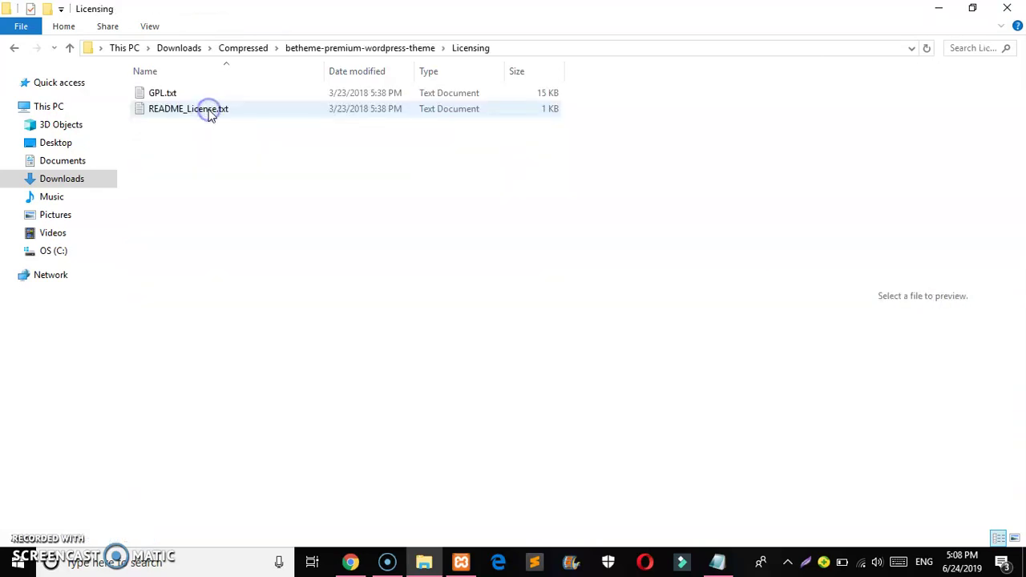
{"action": "double_click", "coordinate": [205, 94]}
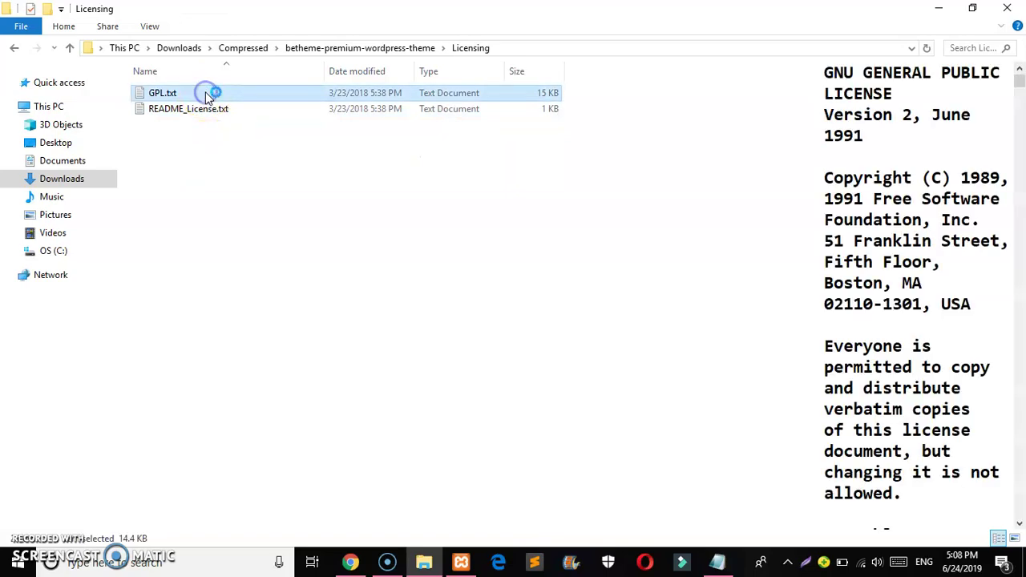
{"action": "left_click", "coordinate": [993, 205]}
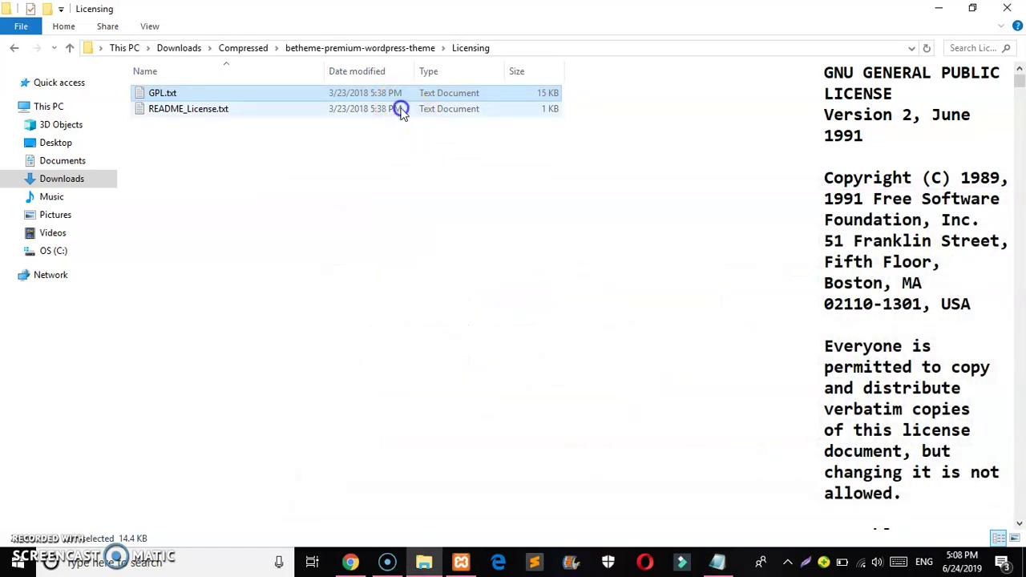
{"action": "double_click", "coordinate": [401, 110]}
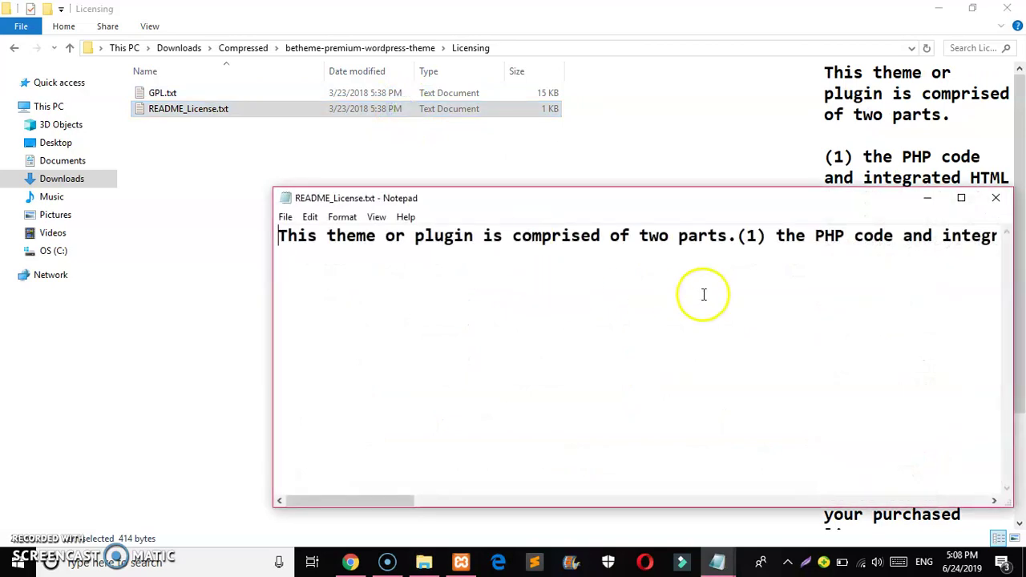
{"action": "left_click", "coordinate": [1002, 201]}
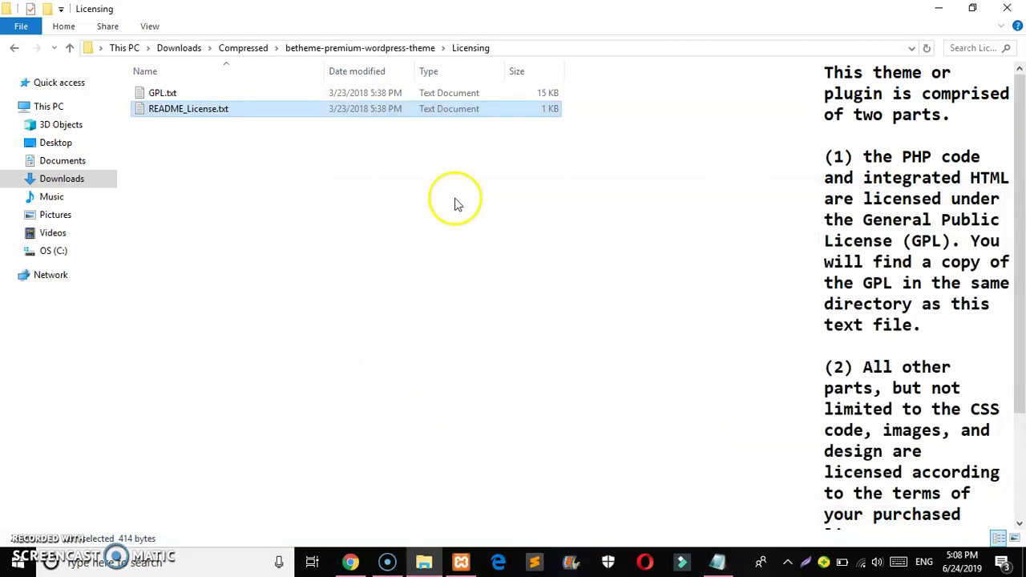
{"action": "left_click", "coordinate": [16, 54]}
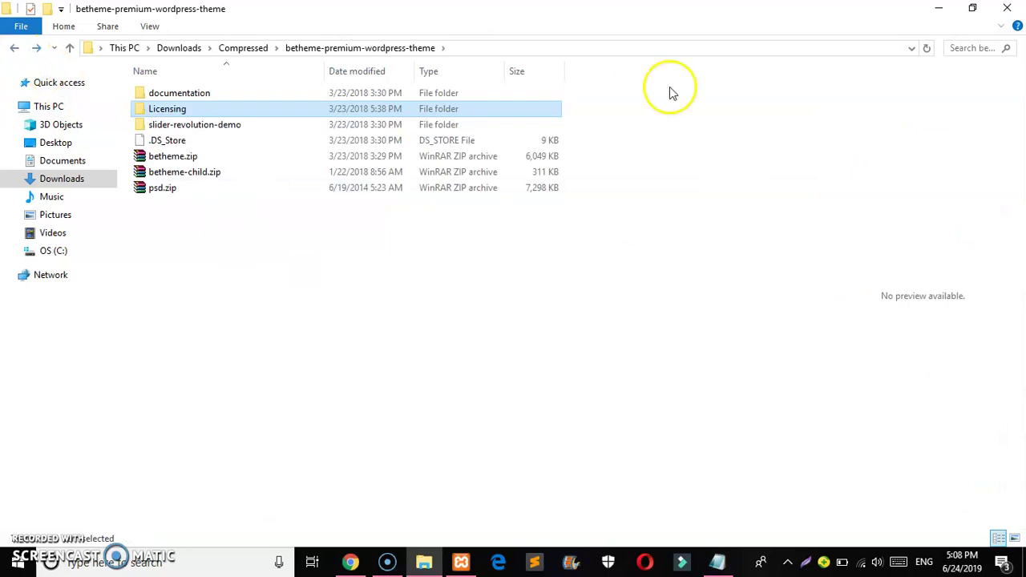
Switch to Chrome and review the BeTheme welcome page with its theme registration section and admin menu entries
{"action": "left_click", "coordinate": [350, 561]}
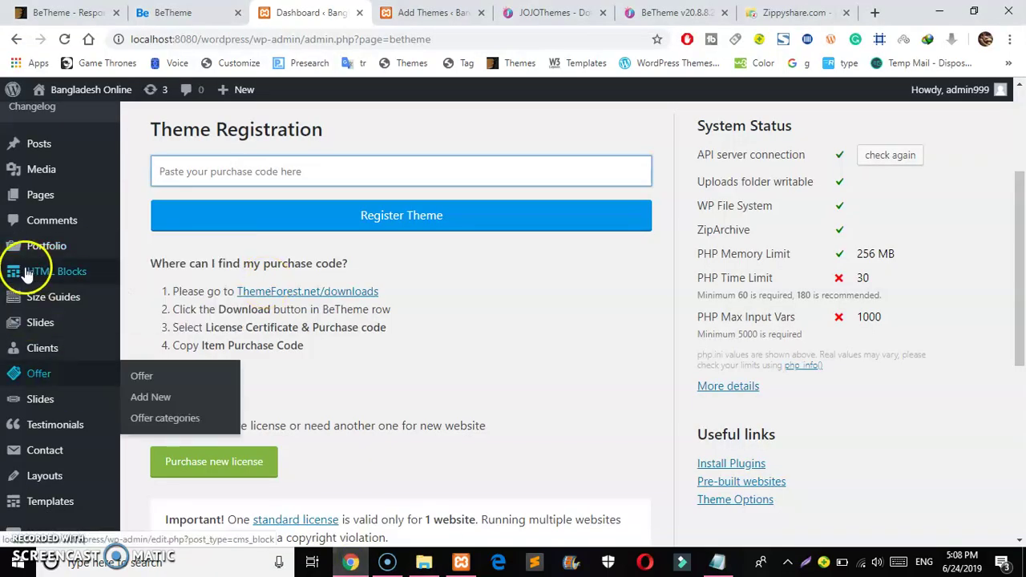
{"action": "left_click_drag", "start_coordinate": [1024, 327], "coordinate": [1019, 238]}
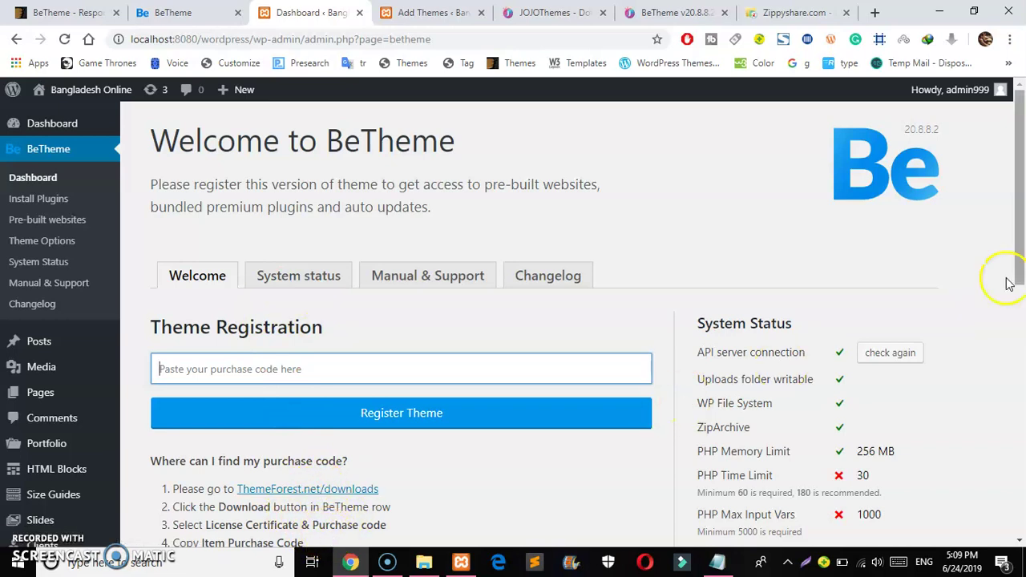
{"action": "left_click_drag", "start_coordinate": [1023, 196], "coordinate": [1023, 220]}
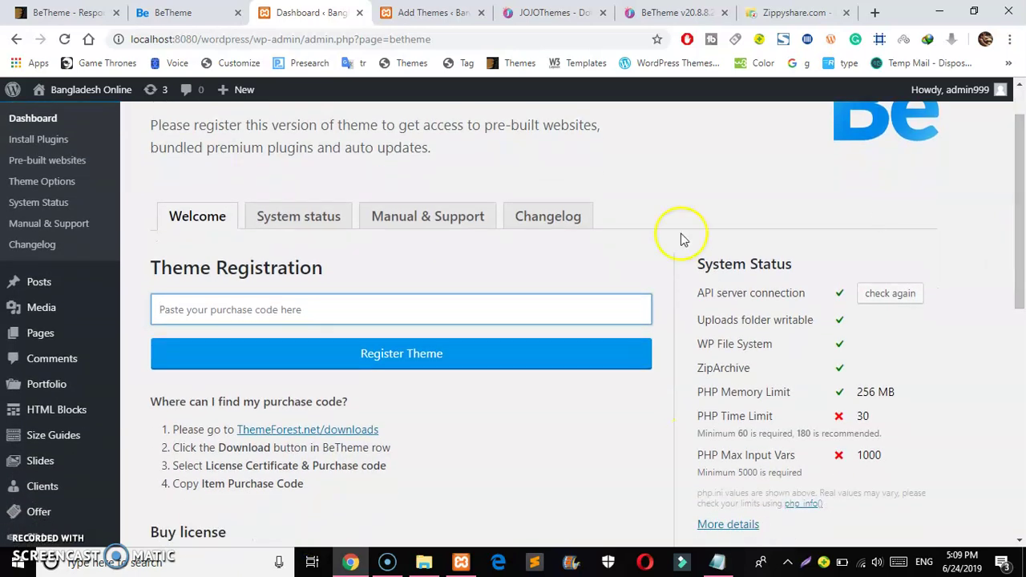
{"action": "mouse_move", "coordinate": [56, 398]}
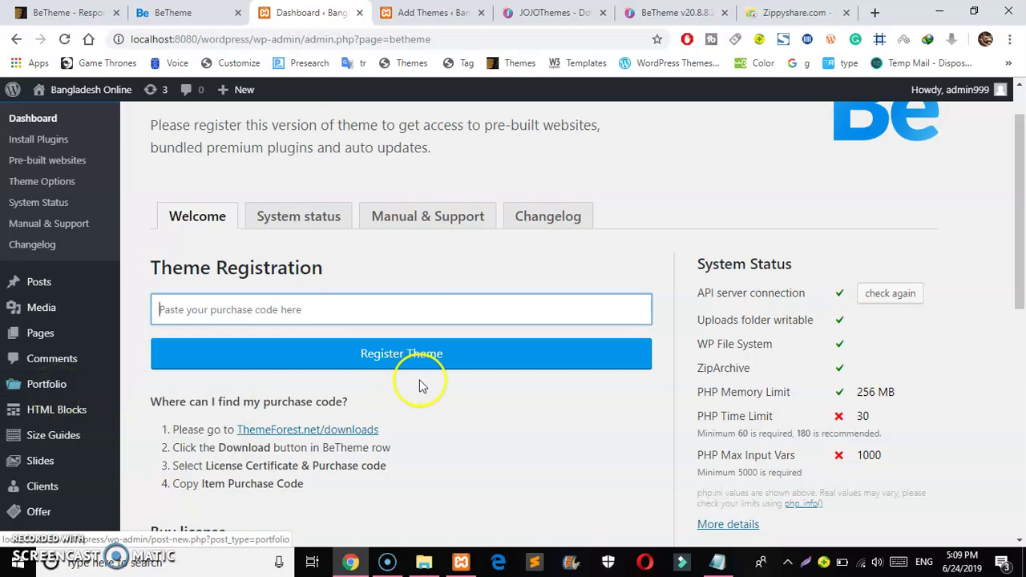
{"action": "left_click_drag", "start_coordinate": [1021, 251], "coordinate": [1023, 228]}
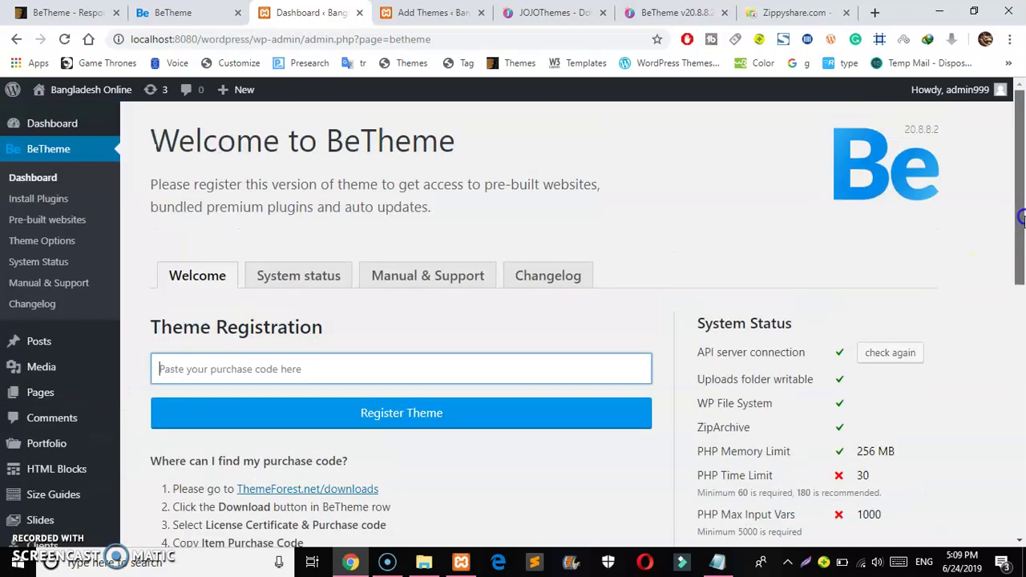
Open BeTheme's Install Plugins page and look over its plugin list and the rest of the admin menu
{"action": "left_click", "coordinate": [32, 205]}
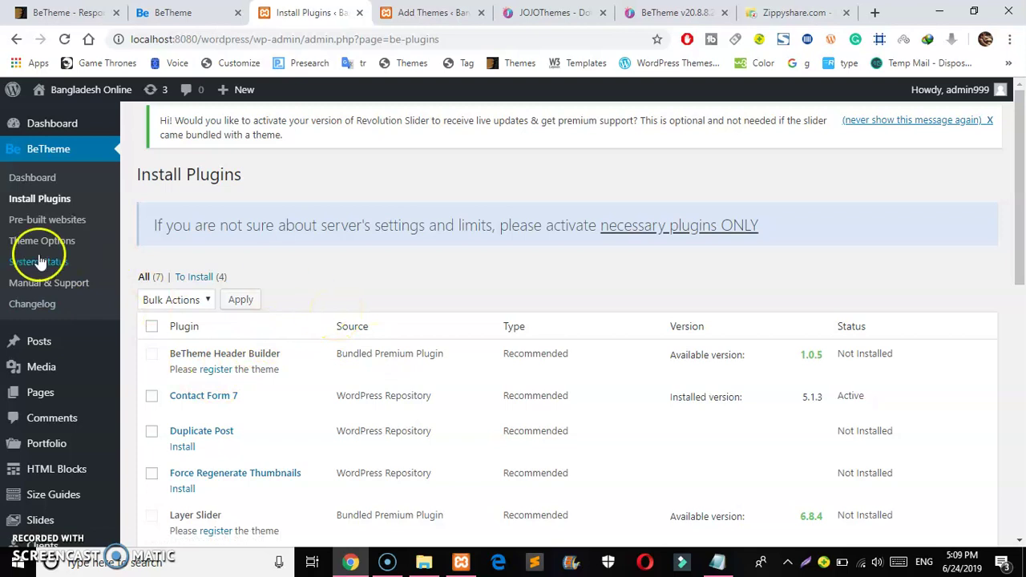
{"action": "mouse_move", "coordinate": [55, 341]}
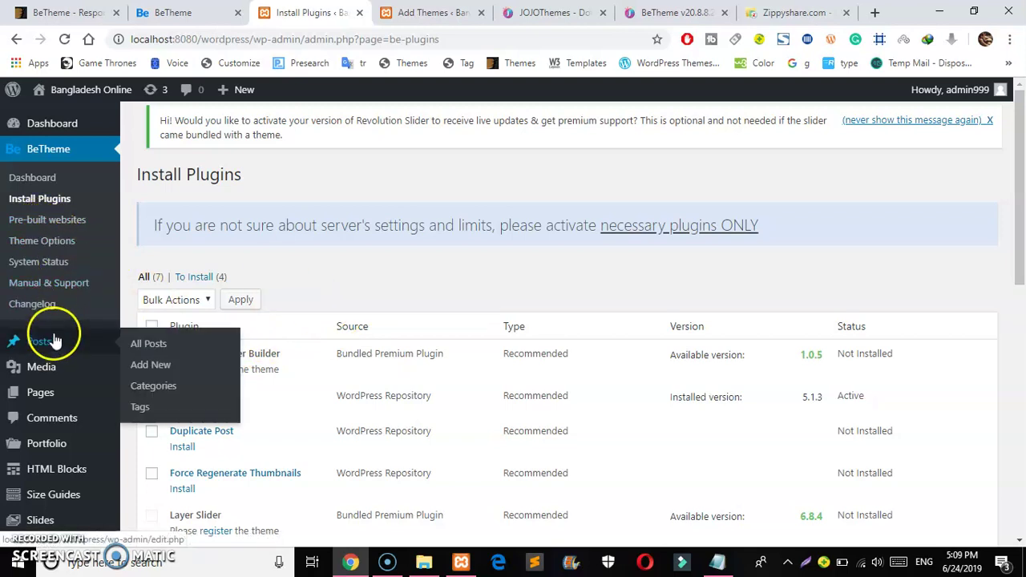
{"action": "left_click_drag", "start_coordinate": [1023, 214], "coordinate": [1021, 430]}
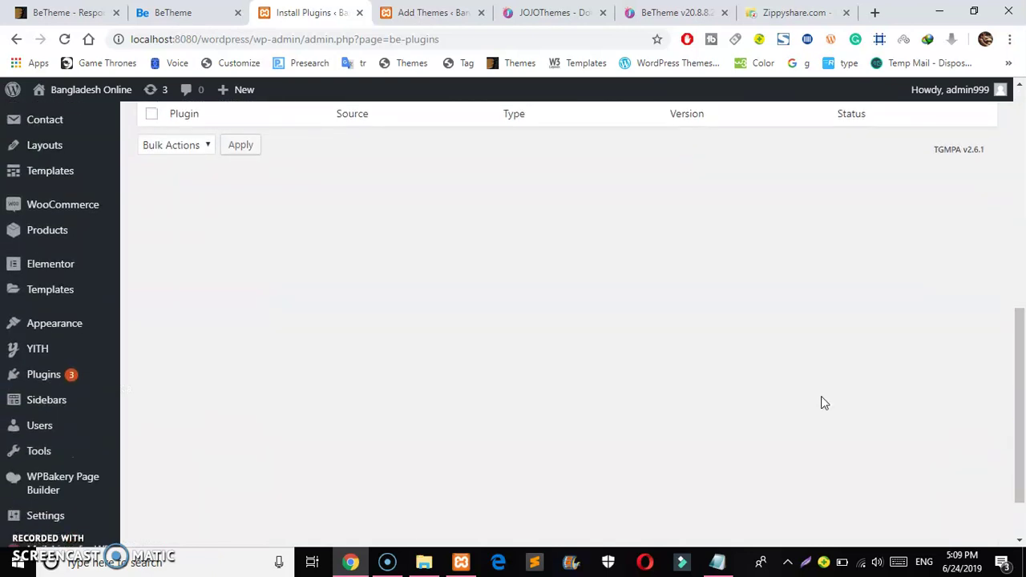
{"action": "mouse_move", "coordinate": [87, 377]}
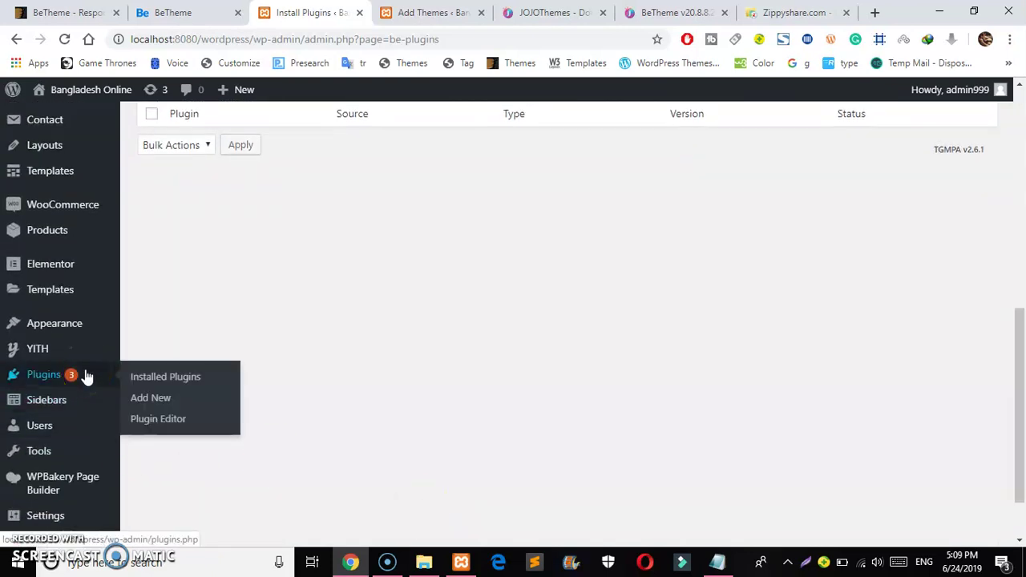
{"action": "left_click_drag", "start_coordinate": [1018, 394], "coordinate": [1003, 171]}
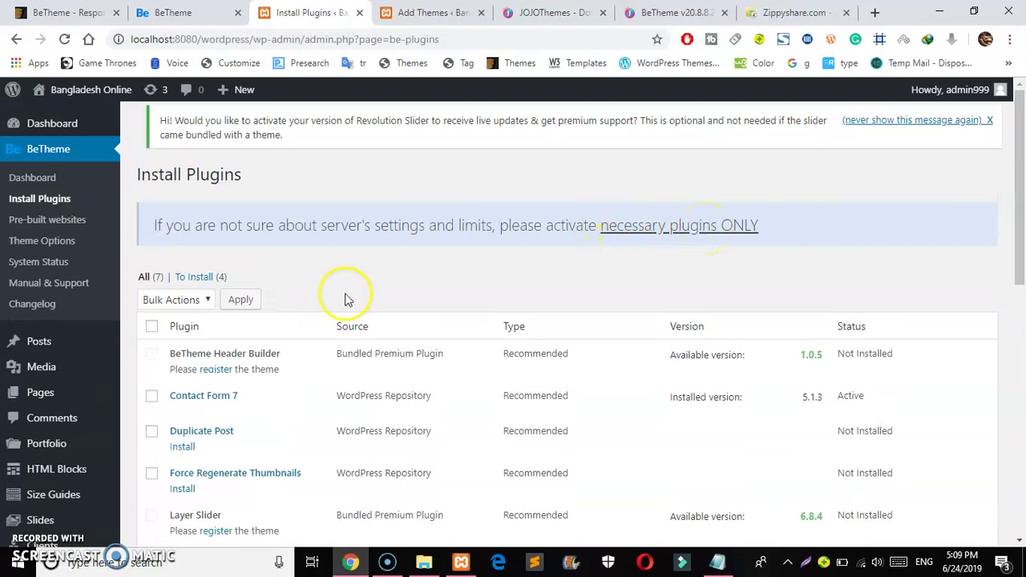
Switch to File Explorer, check the theme package's documentation folder, and close the File Explorer window
{"action": "left_click", "coordinate": [424, 562]}
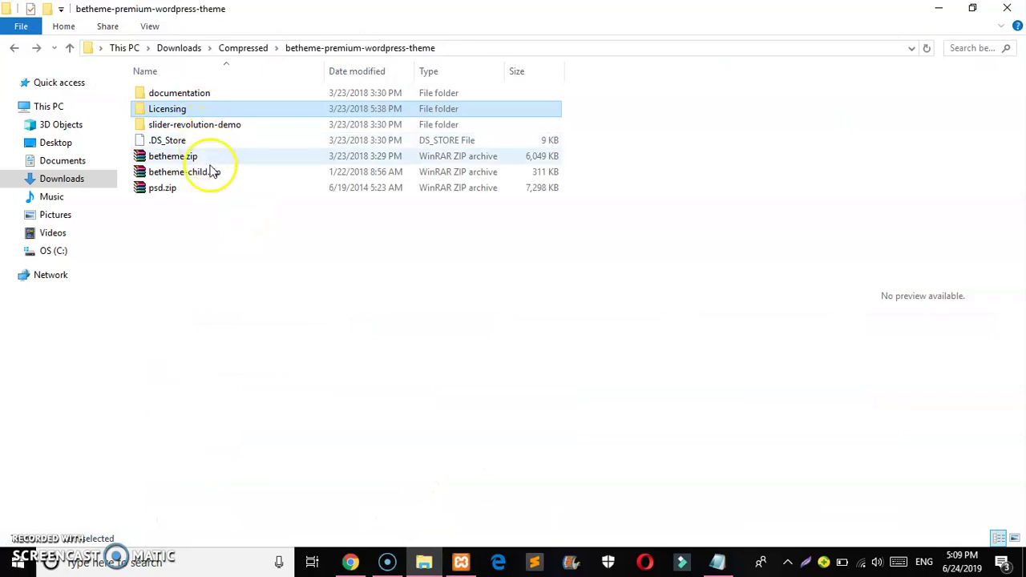
{"action": "double_click", "coordinate": [202, 96]}
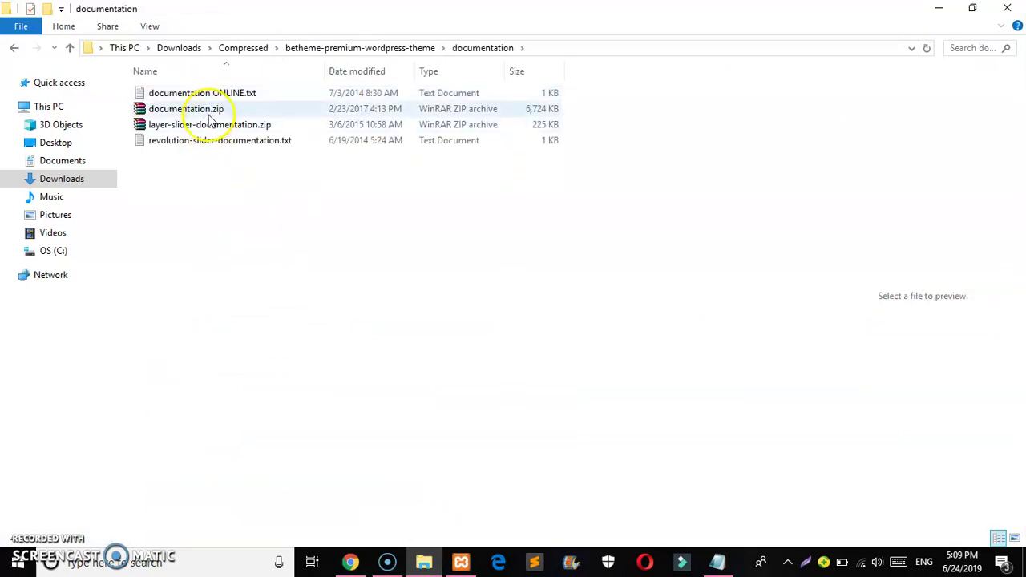
{"action": "right_click", "coordinate": [231, 187]}
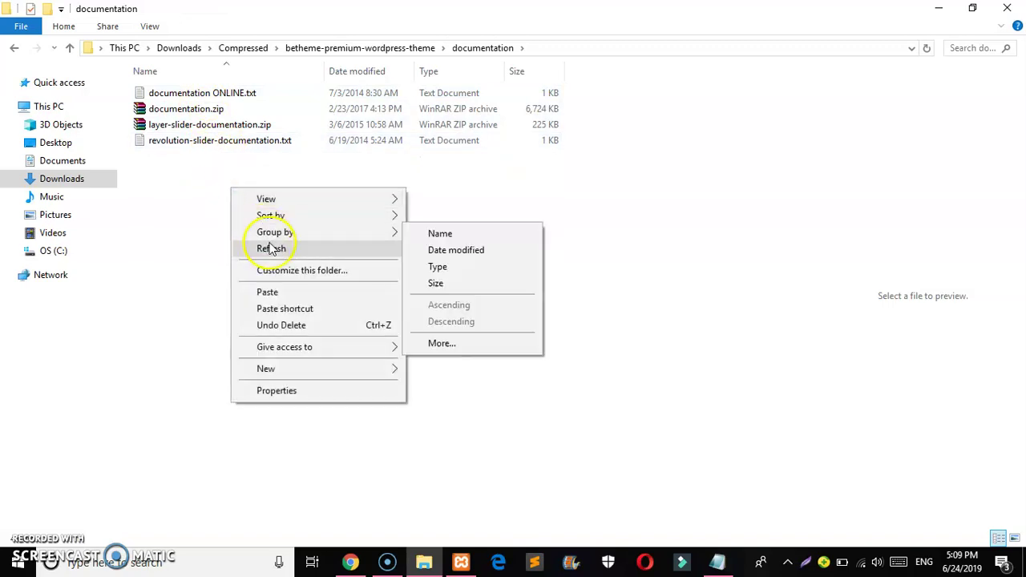
{"action": "left_click", "coordinate": [271, 248]}
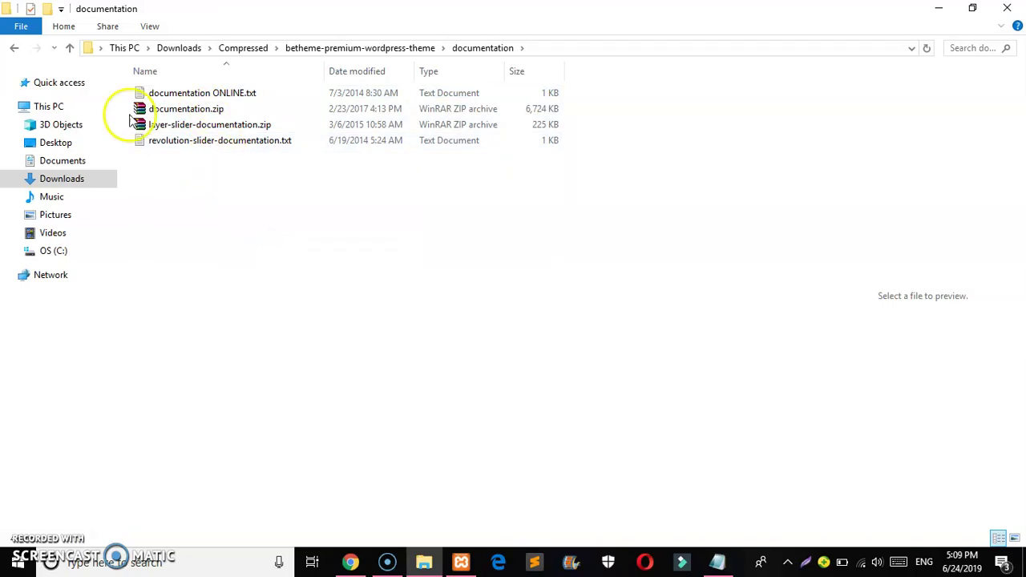
{"action": "left_click", "coordinate": [15, 50]}
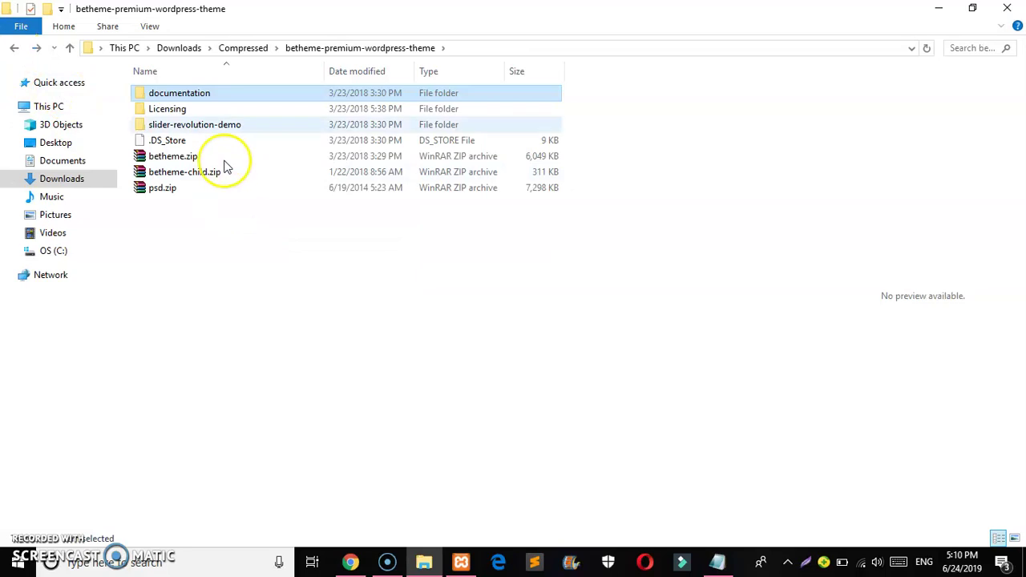
{"action": "left_click", "coordinate": [1009, 8]}
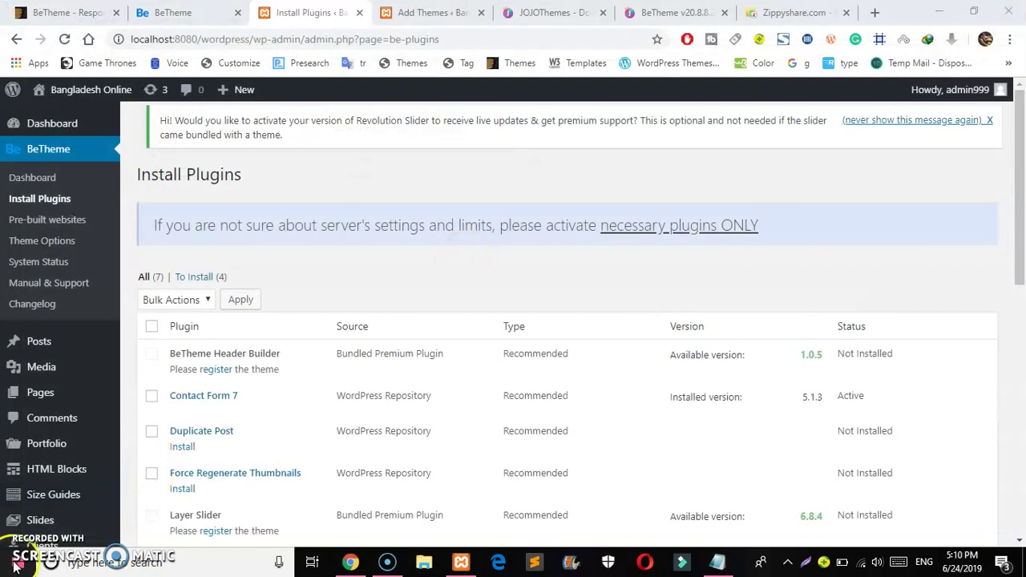